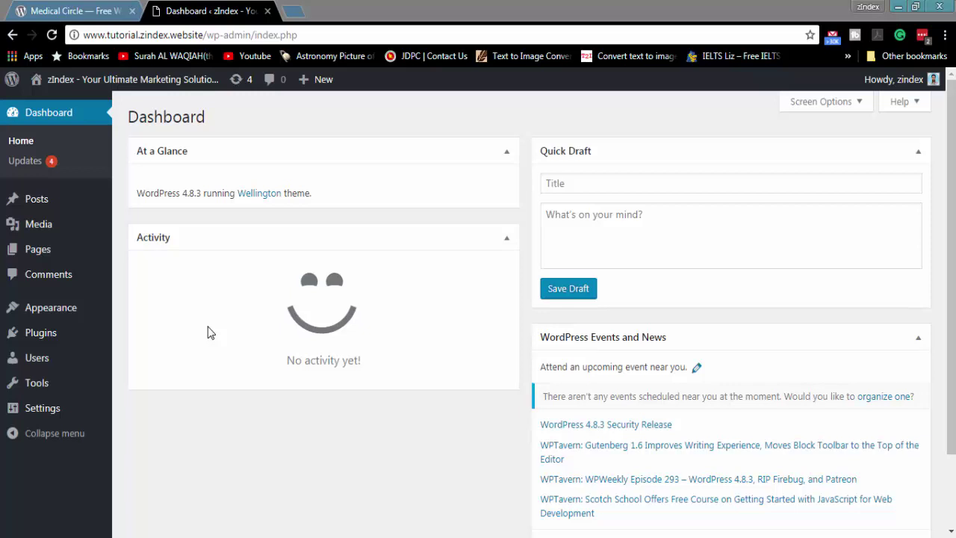
Download the Medical Circle theme zip from its WordPress.org page and return to the site's admin dashboard
click(67, 11)
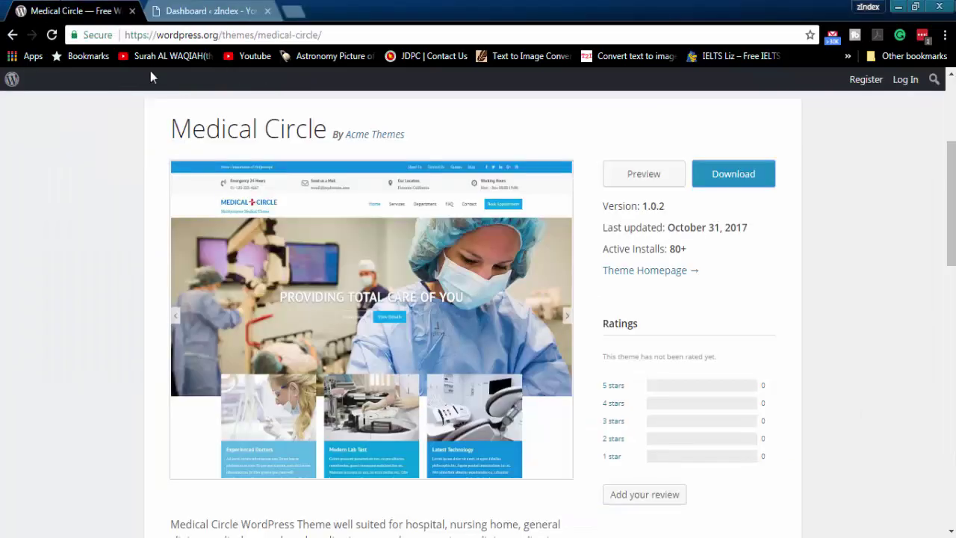
click(742, 191)
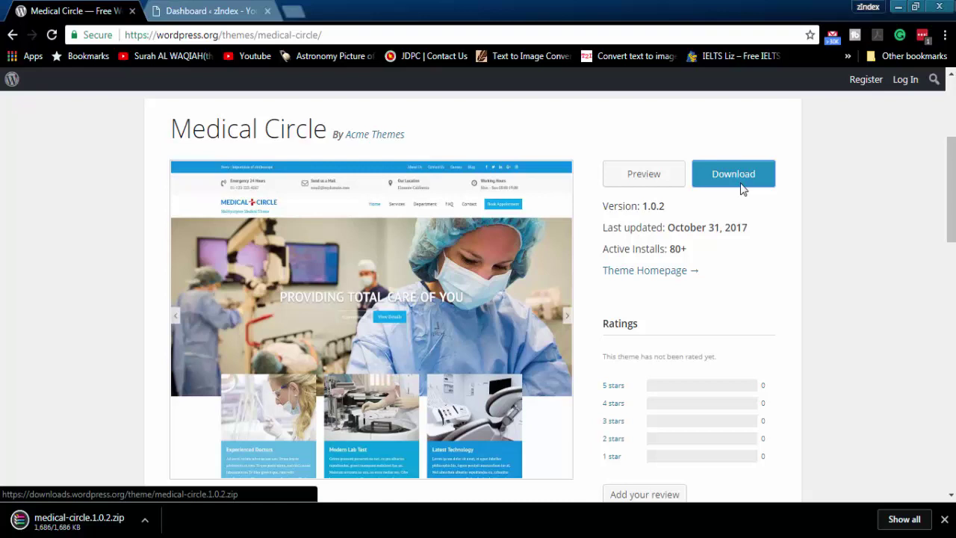
click(241, 8)
Add a new theme by uploading medical-circle.1.0.2.zip, install it and activate it on the site
mouse_move(44, 306)
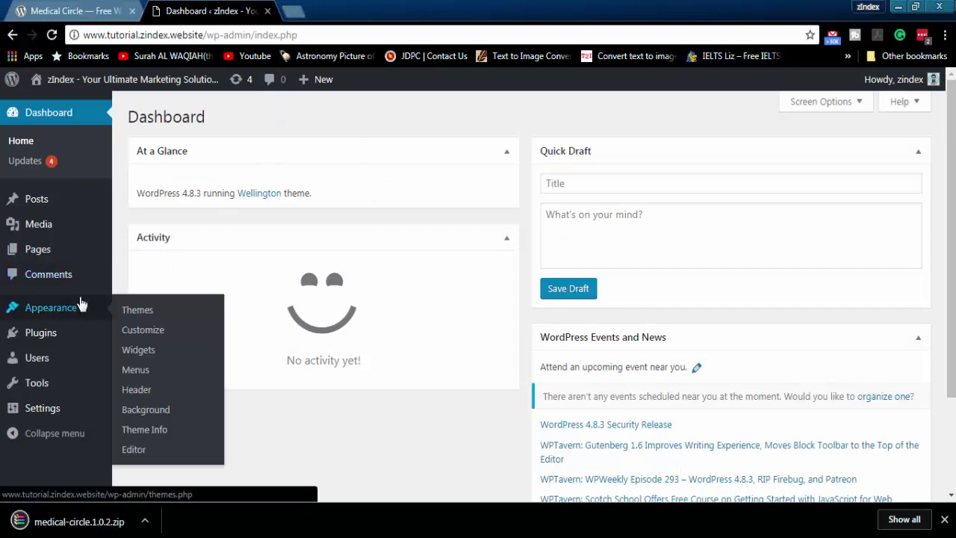
click(135, 309)
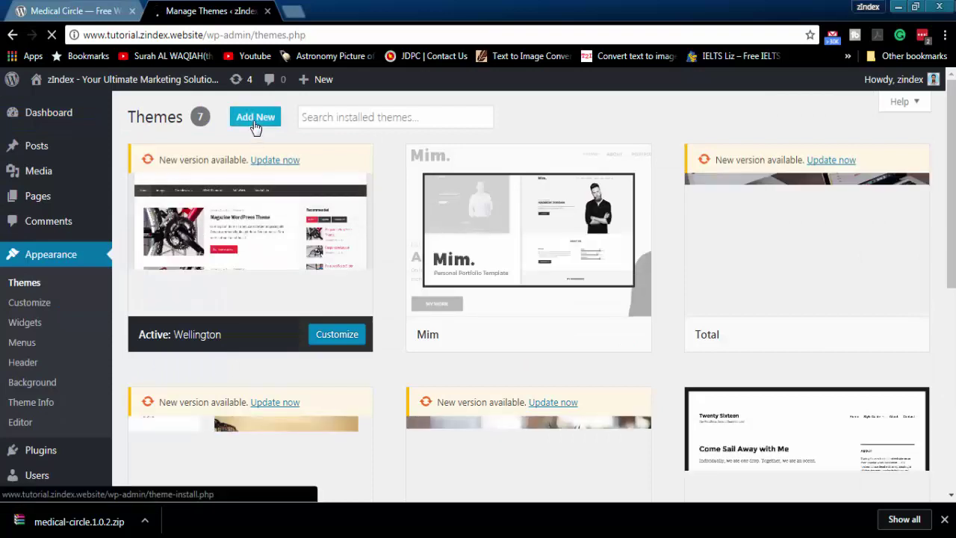
click(255, 126)
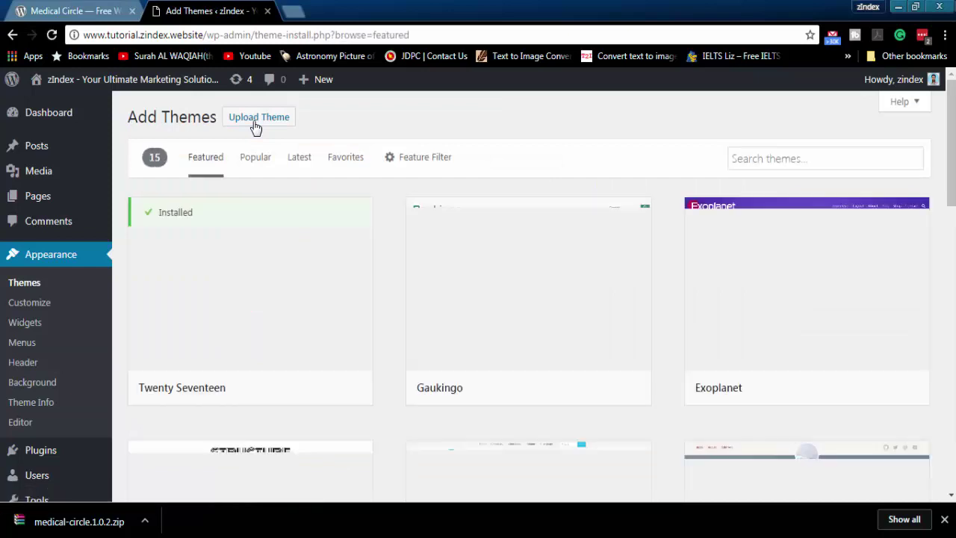
click(255, 123)
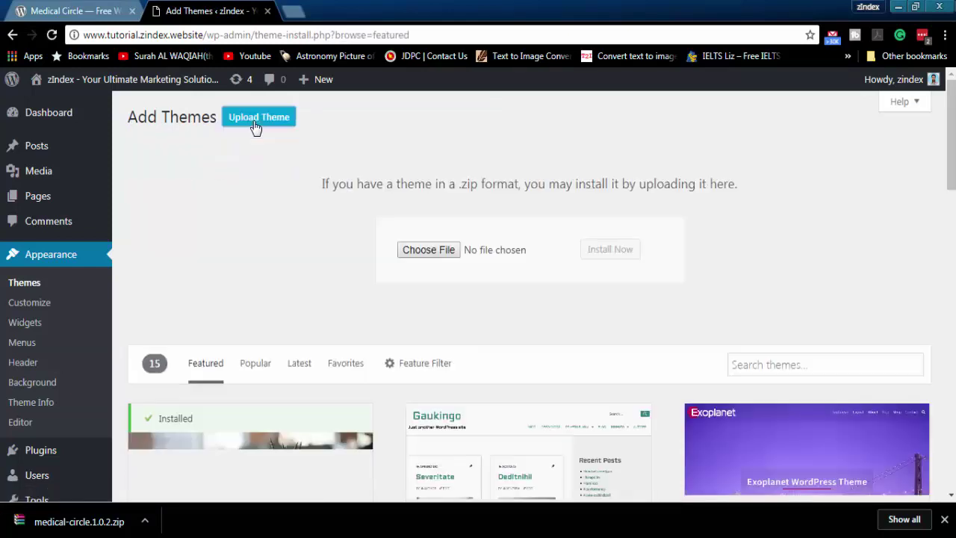
drag(85, 527, 568, 257)
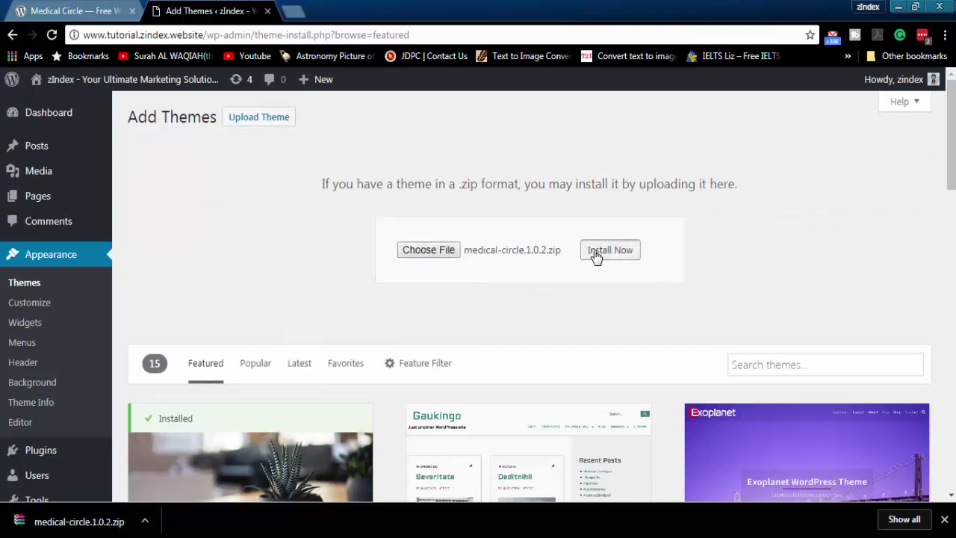
click(595, 253)
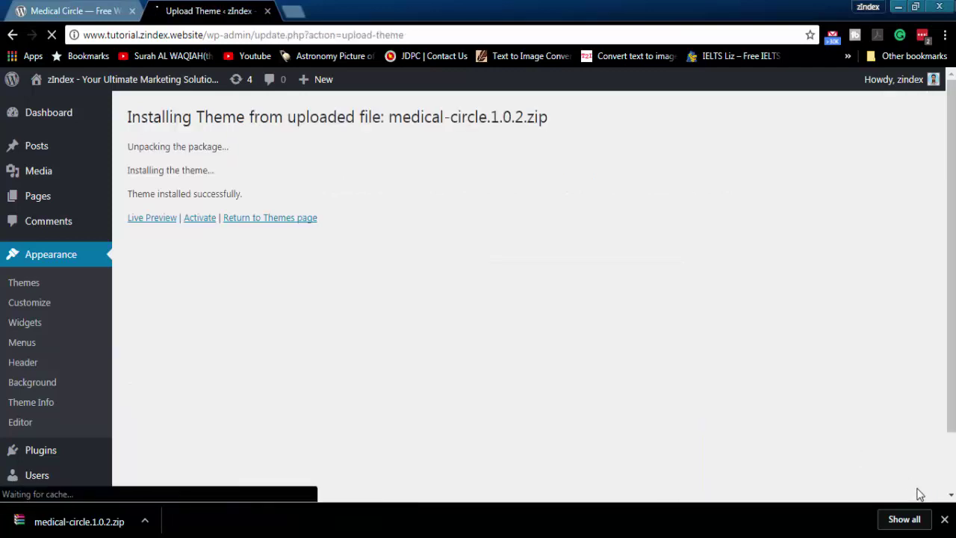
click(945, 520)
click(200, 219)
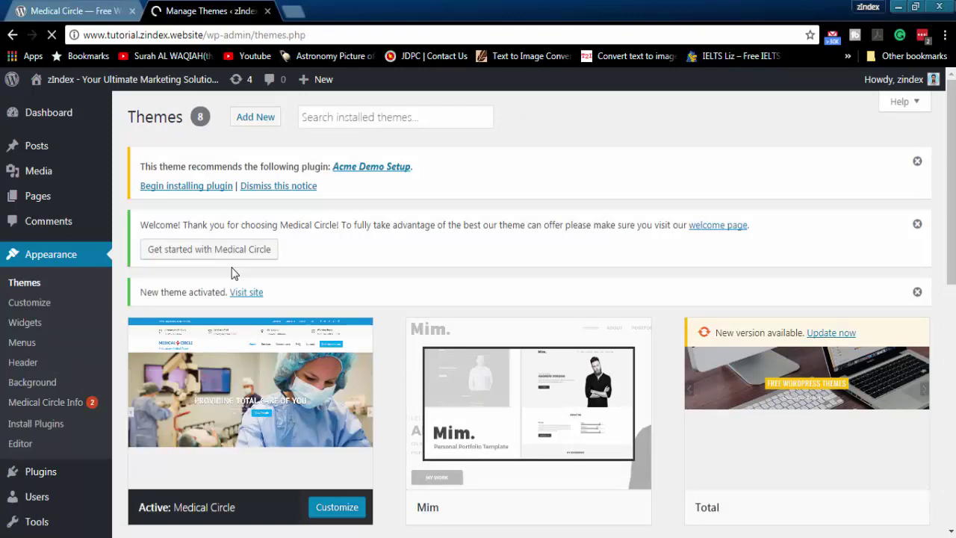
Install and activate the theme's recommended Acme Demo Setup plugin, and return to the dashboard
click(203, 189)
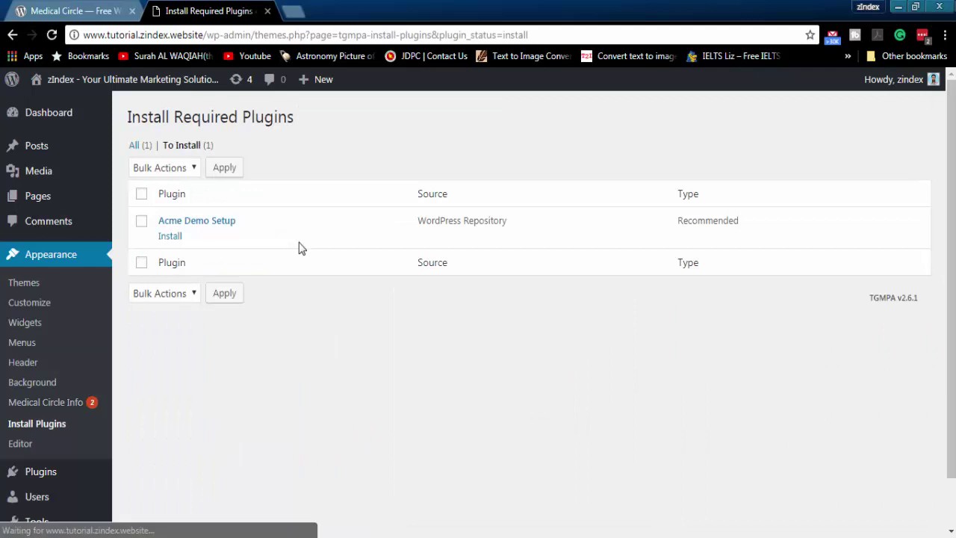
click(170, 236)
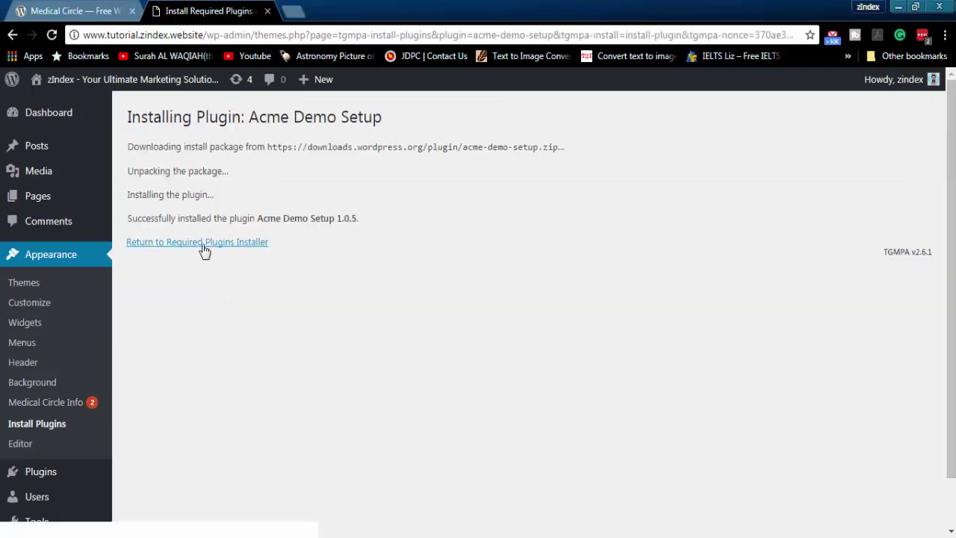
click(203, 244)
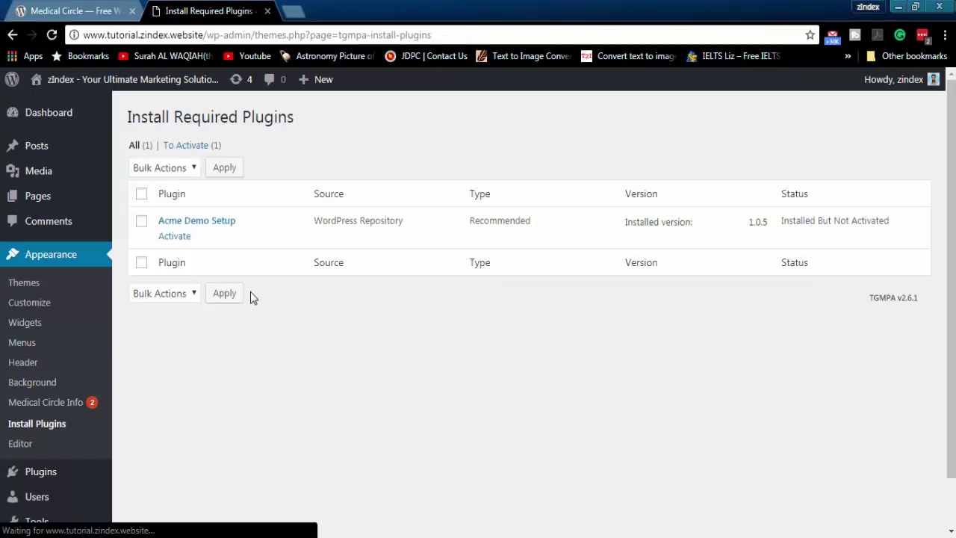
click(179, 241)
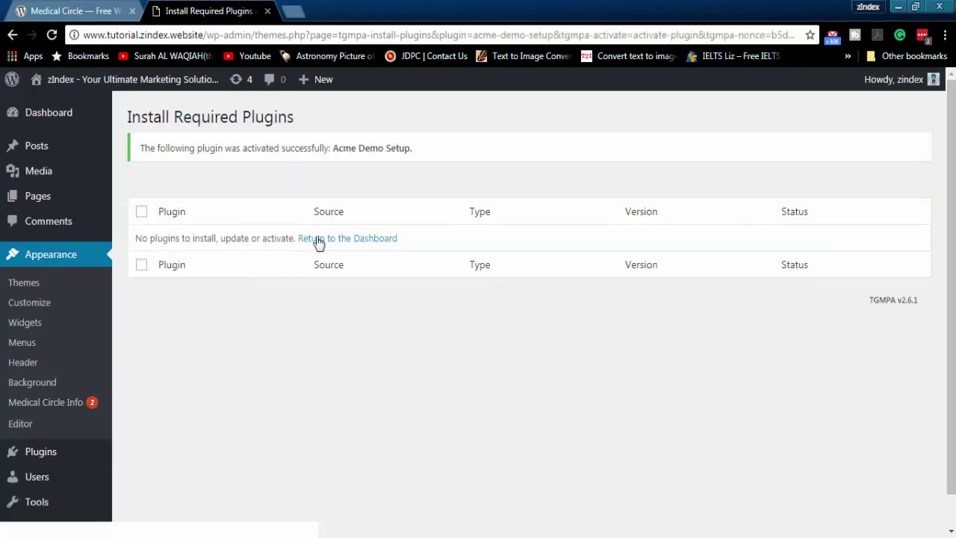
click(319, 239)
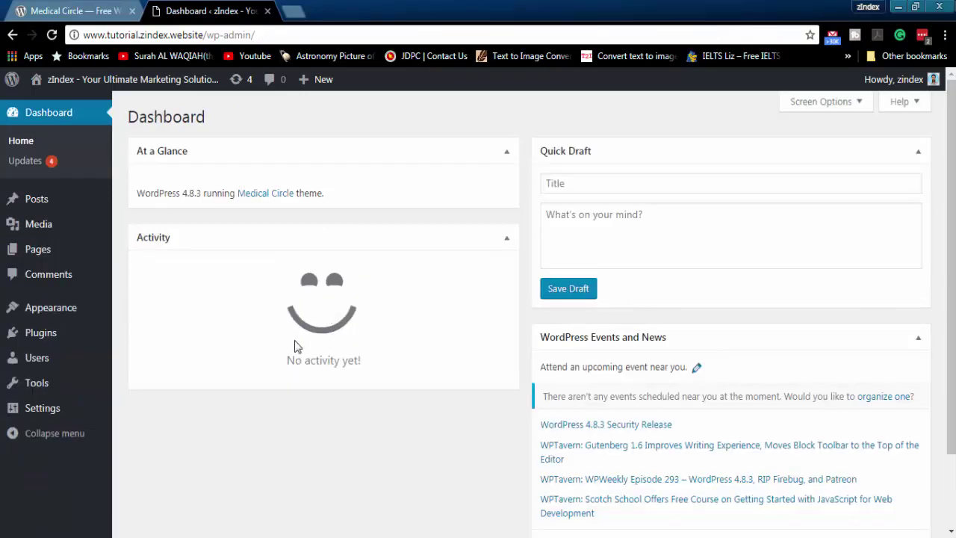
Open the Acme Demo Setup page for uploading demo content
mouse_move(66, 422)
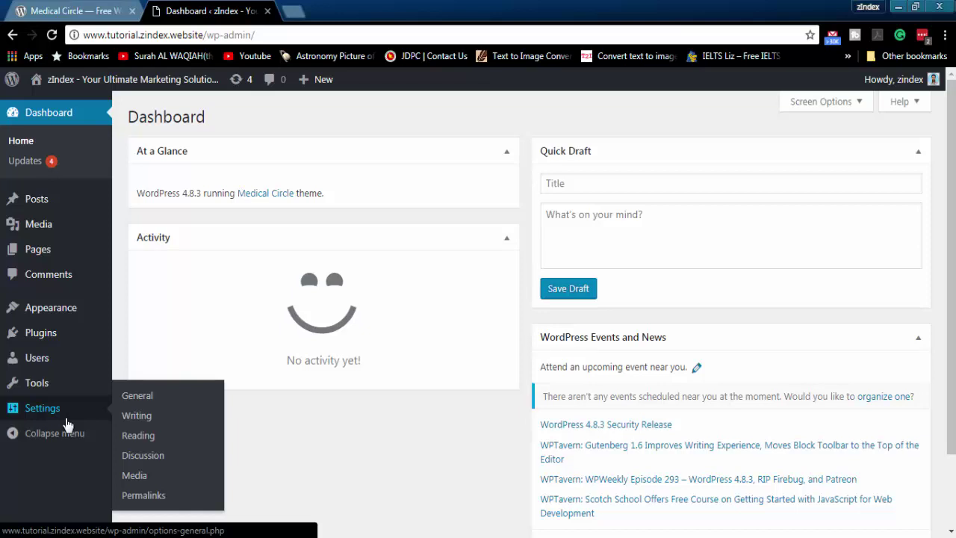
mouse_move(50, 314)
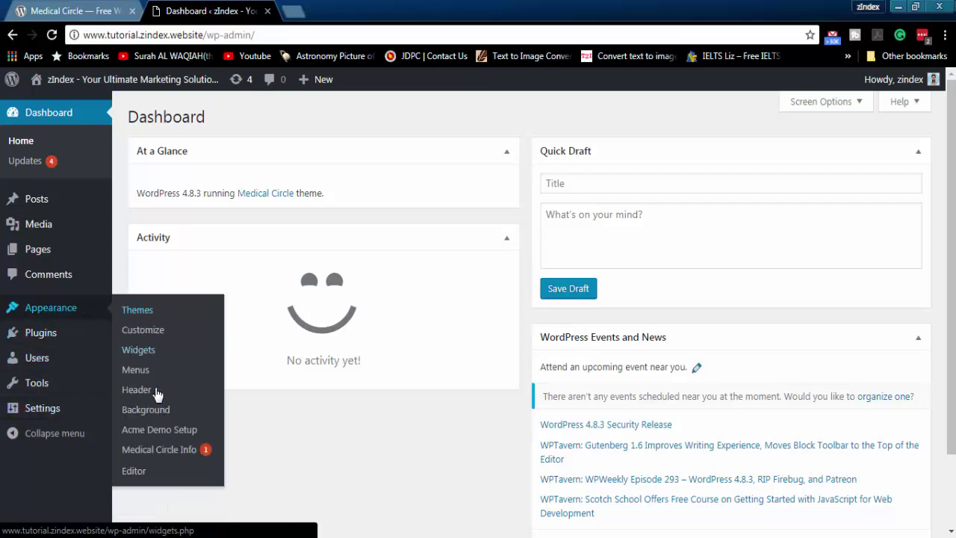
click(169, 437)
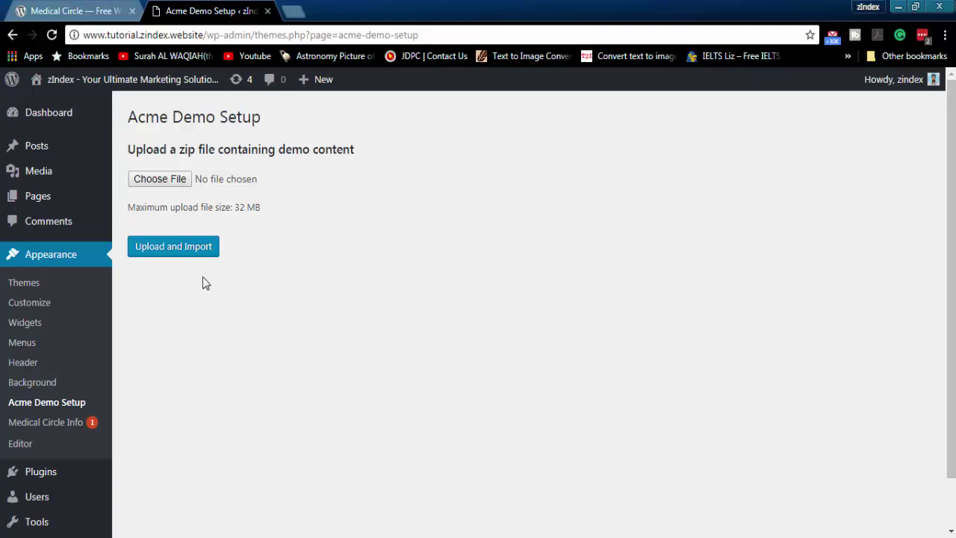
Open the Medical Circle theme homepage in a new tab from its WordPress.org page and dismiss the Halloween sale popup
click(85, 9)
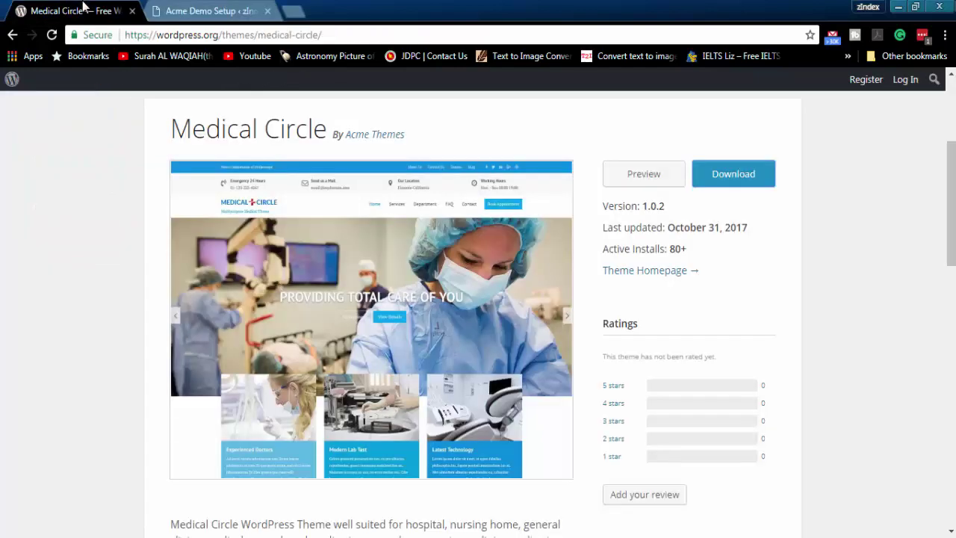
right_click(655, 275)
click(665, 279)
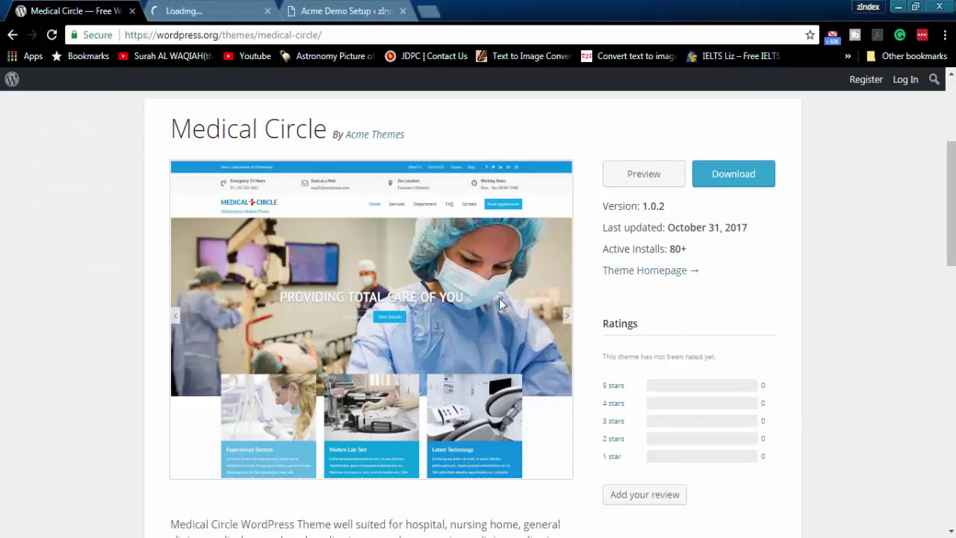
scroll(499, 306, down, 2)
scroll(499, 306, down, 5)
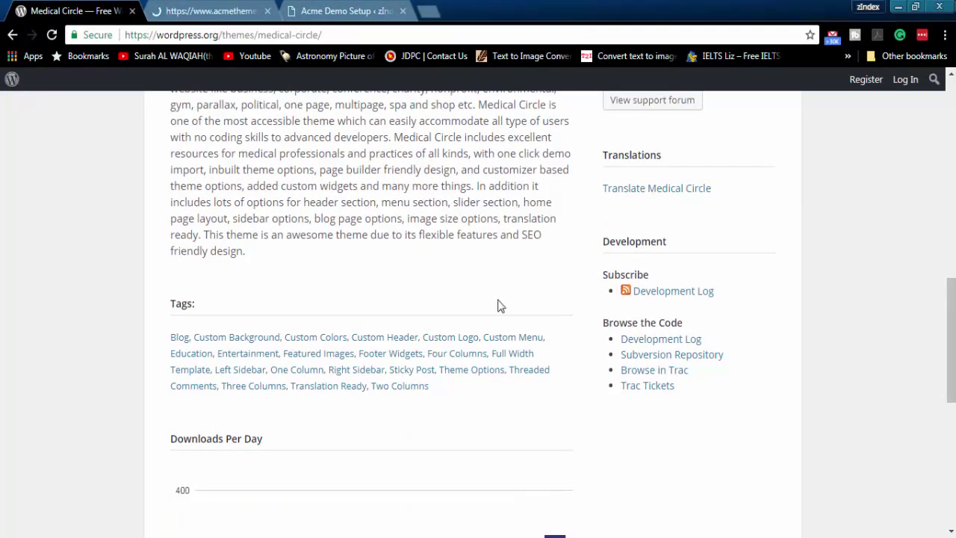
scroll(499, 307, down, 1)
scroll(499, 307, down, 2)
click(213, 10)
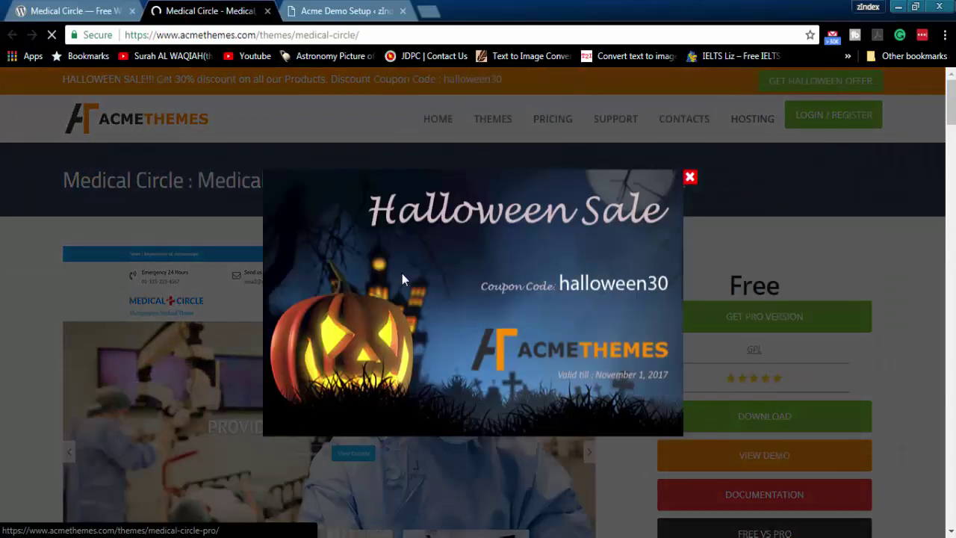
click(689, 178)
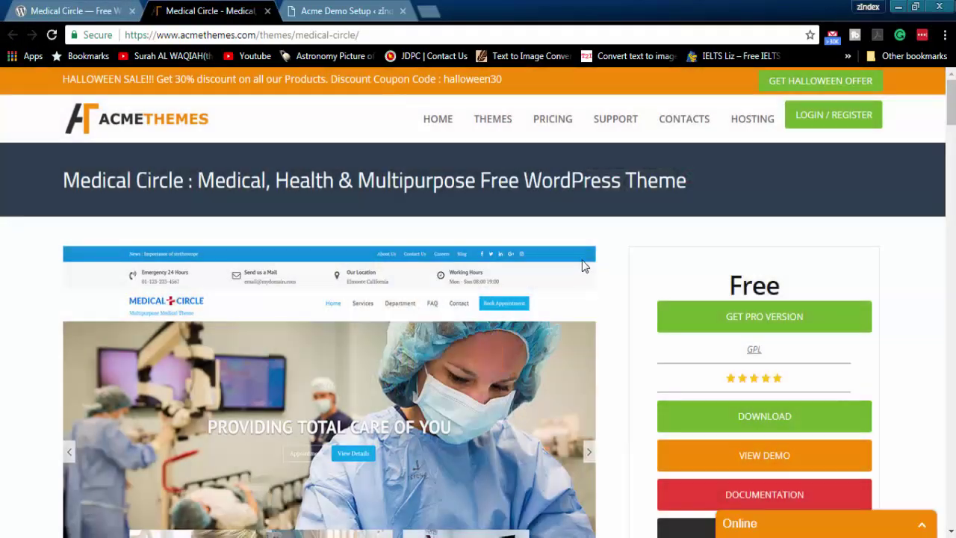
Open the Medical Circle documentation and download the dummy content zip from its DummyData section
scroll(578, 262, down, 2)
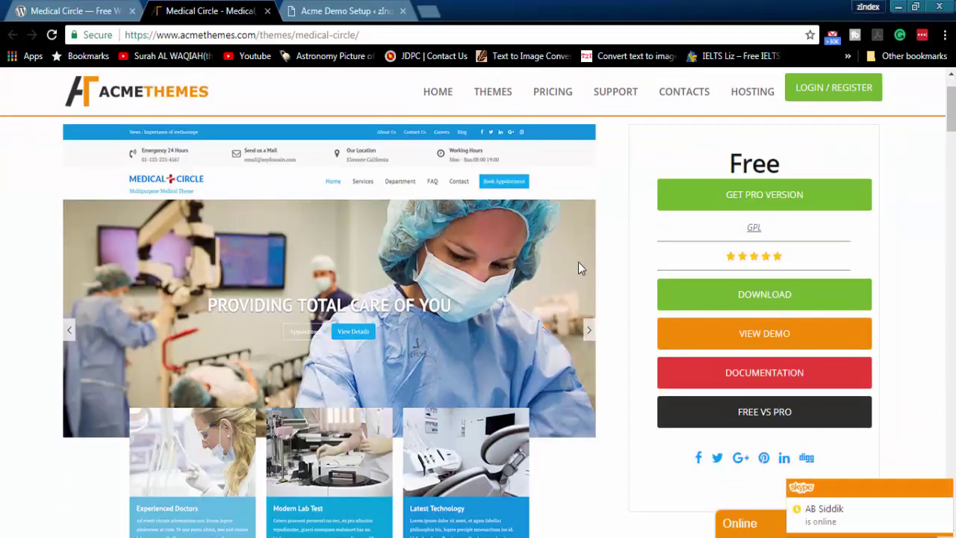
scroll(581, 267, down, 2)
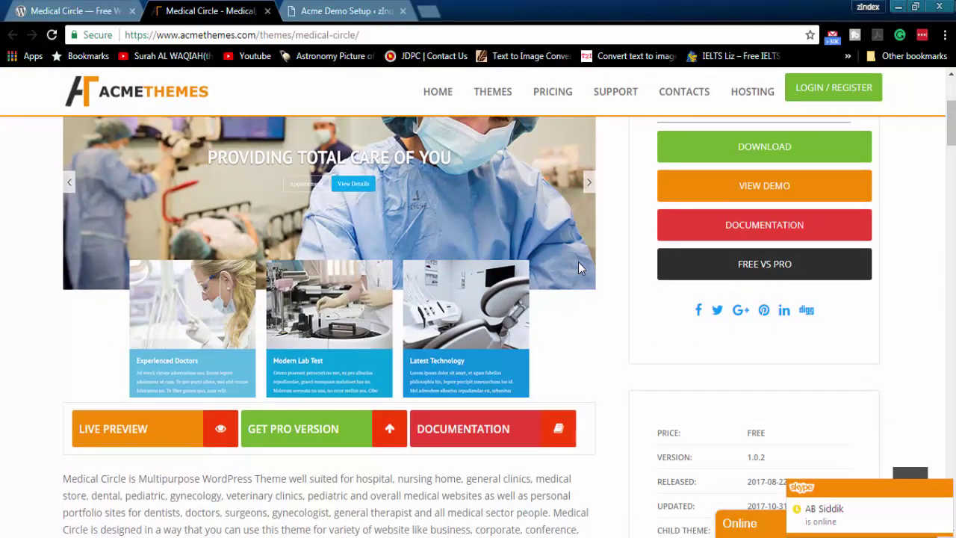
scroll(579, 266, down, 2)
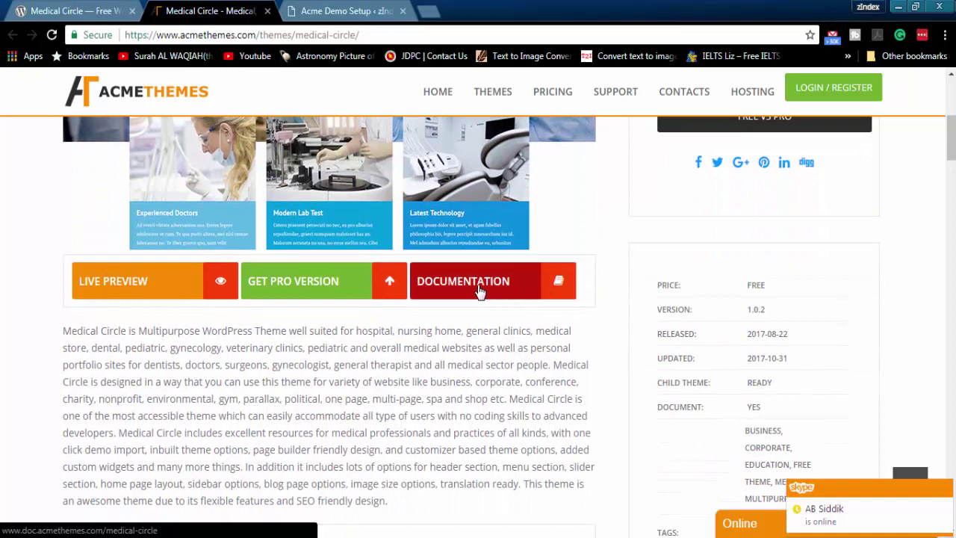
click(480, 292)
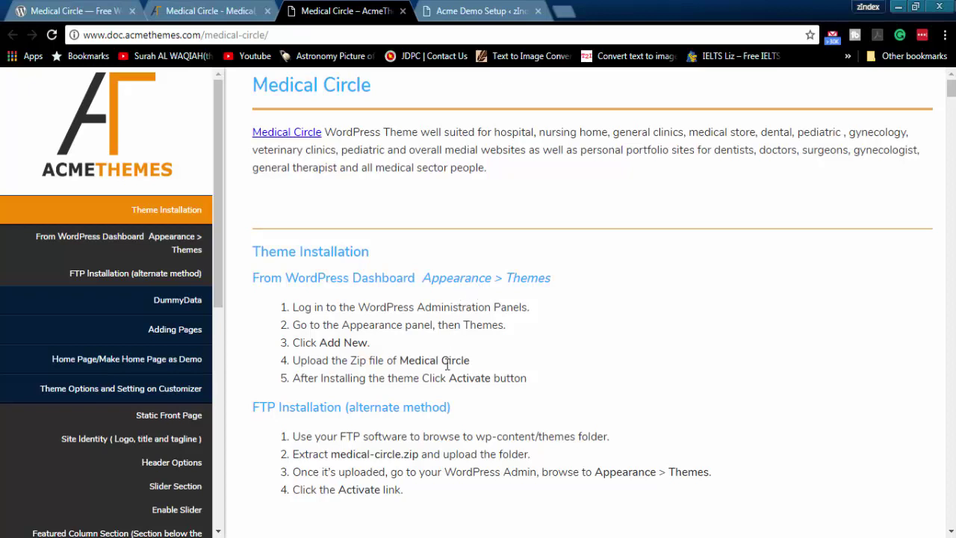
scroll(443, 385, down, 3)
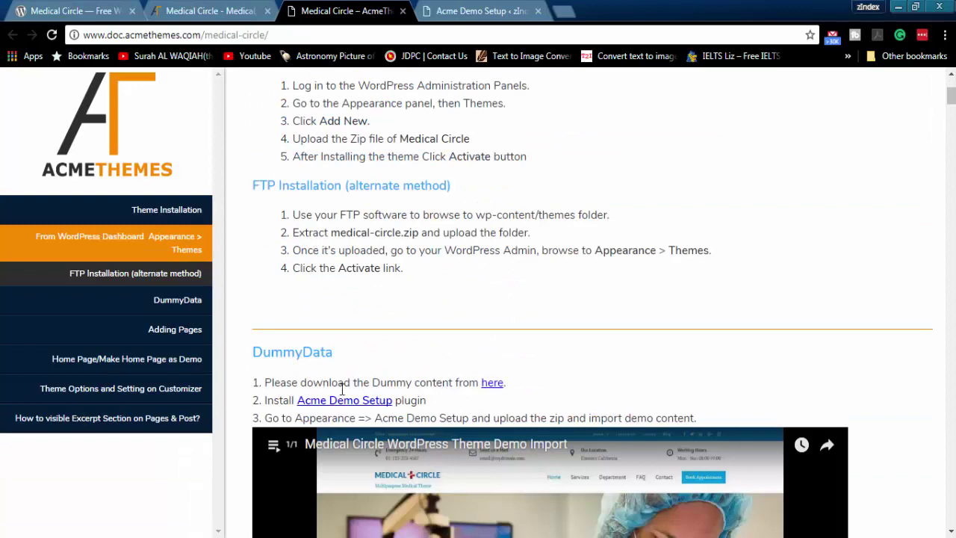
click(490, 384)
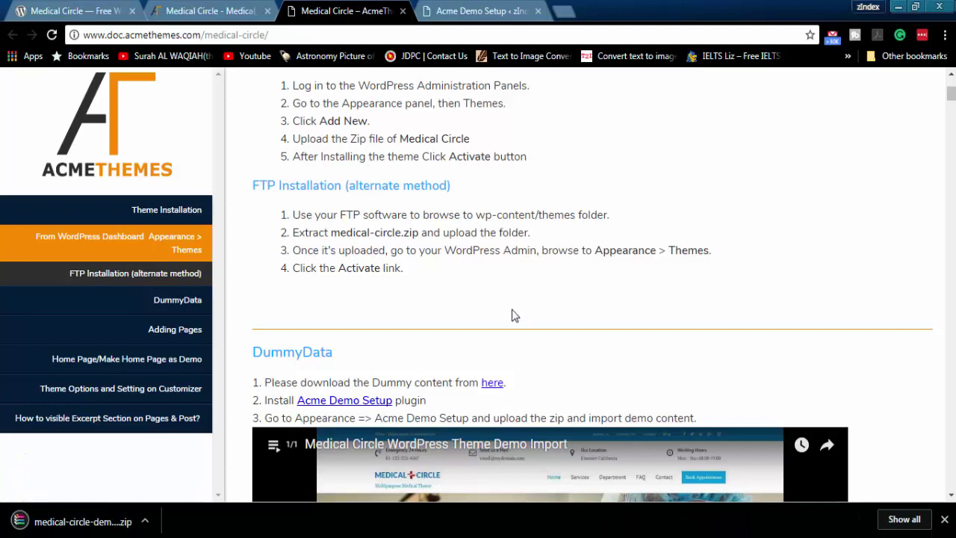
Upload the downloaded Medical Circle demo zip in Acme Demo Setup and import its content
click(478, 11)
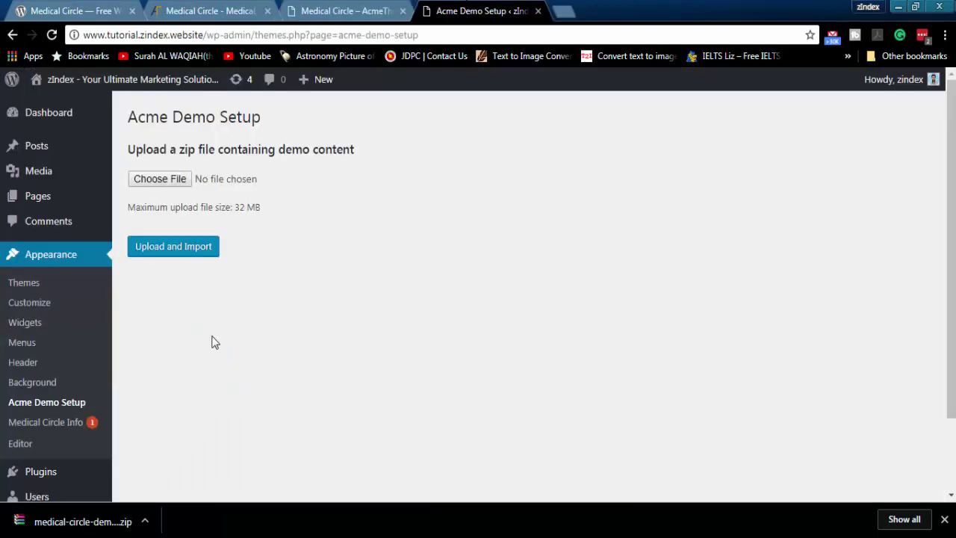
drag(75, 518, 182, 180)
click(192, 257)
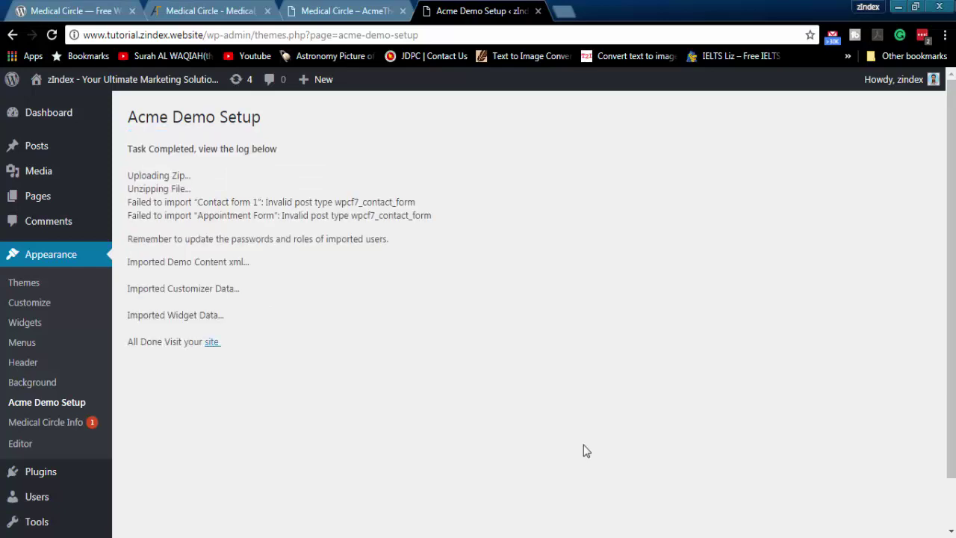
Visit the site and look through the home page's slider, services, department and team sections
click(210, 344)
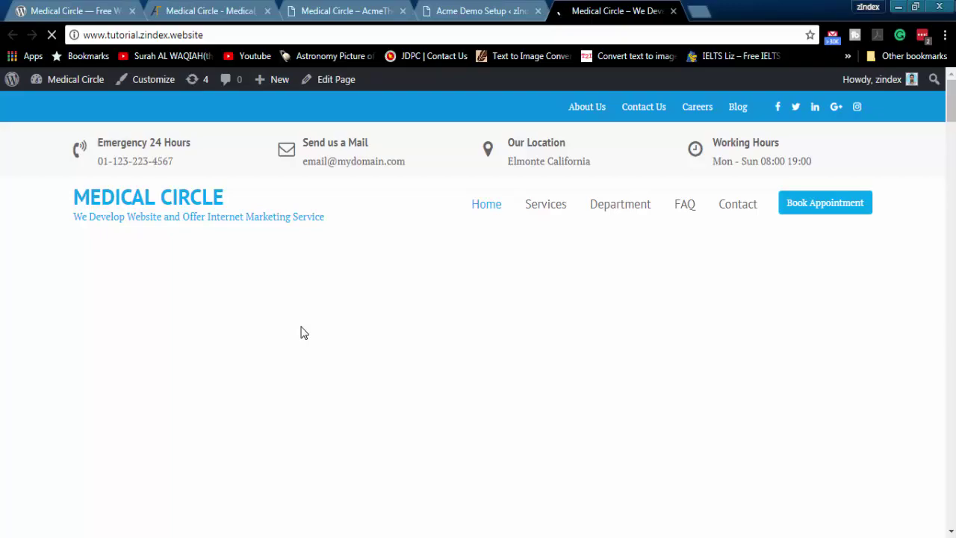
scroll(303, 332, down, 1)
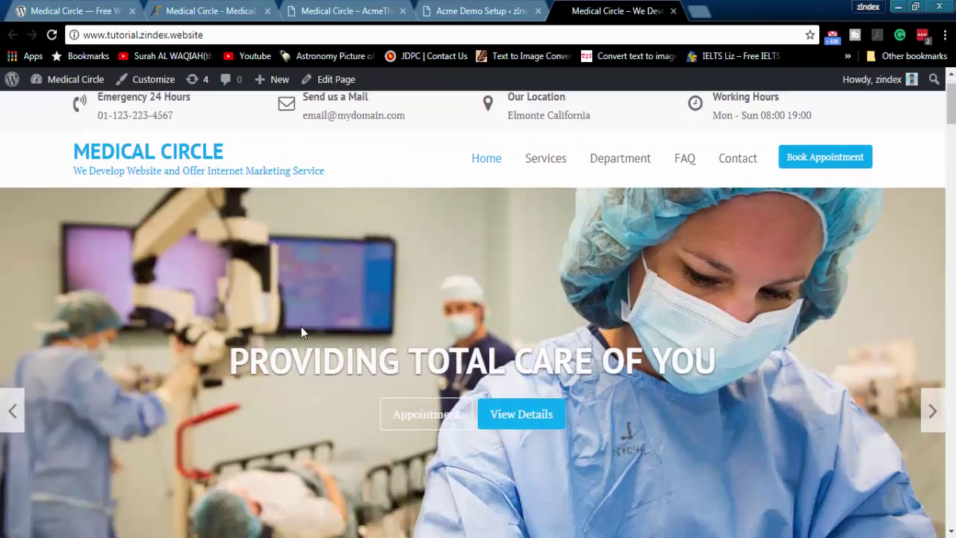
scroll(301, 332, down, 9)
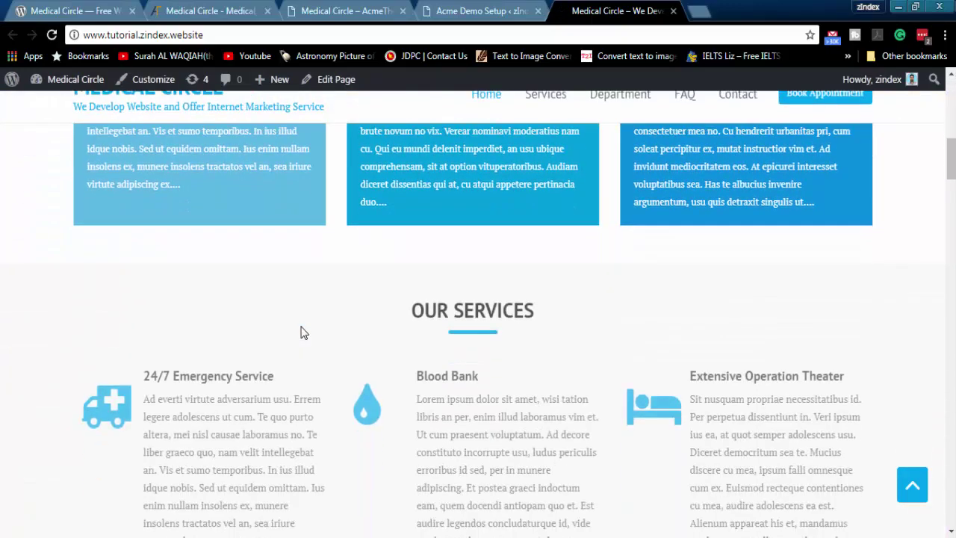
scroll(301, 332, down, 10)
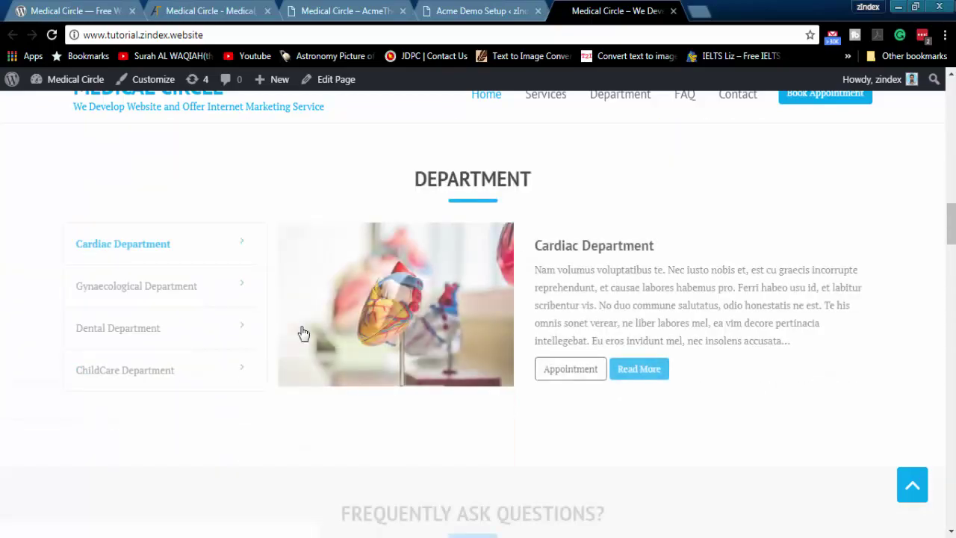
scroll(303, 332, down, 10)
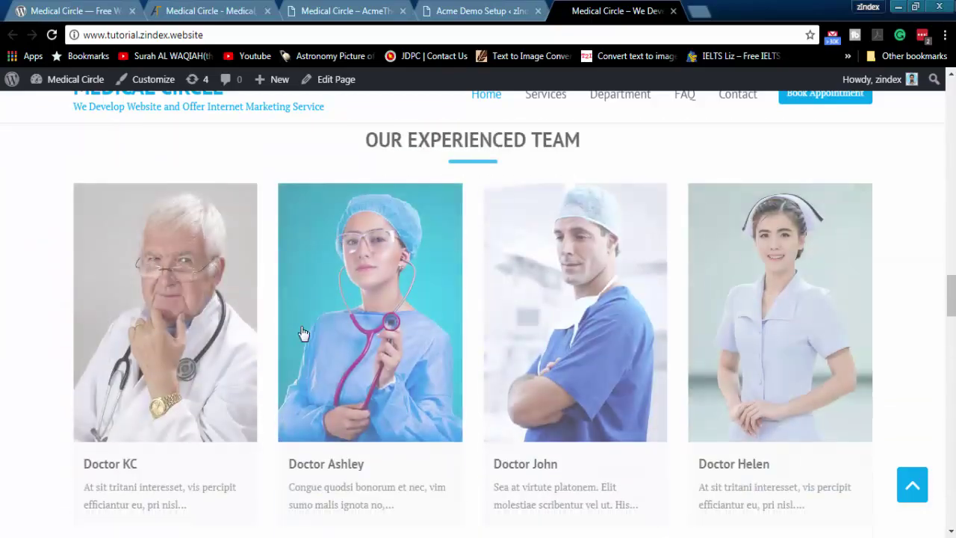
Look through the rest of the home page, from the gallery and contact section to the footer, and return to its start
scroll(302, 333, down, 10)
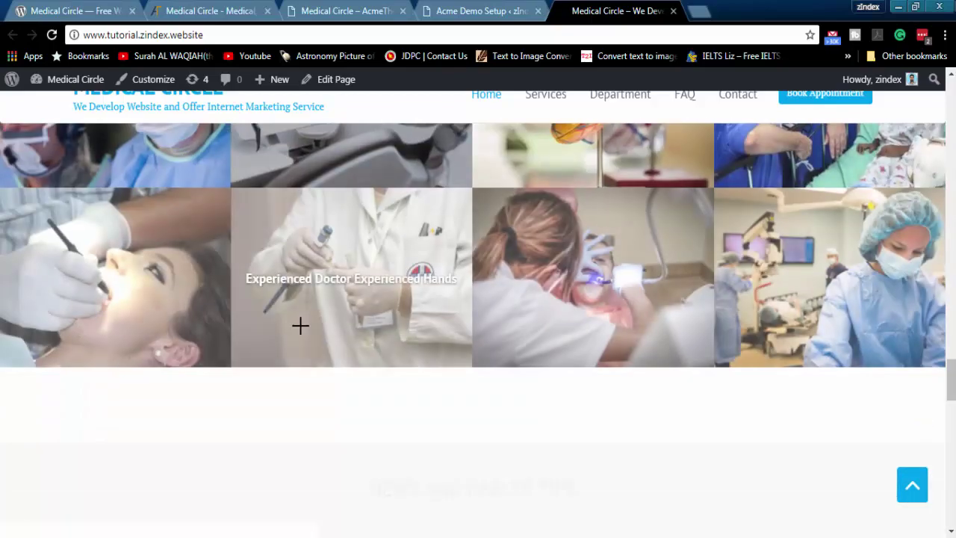
scroll(300, 325, down, 10)
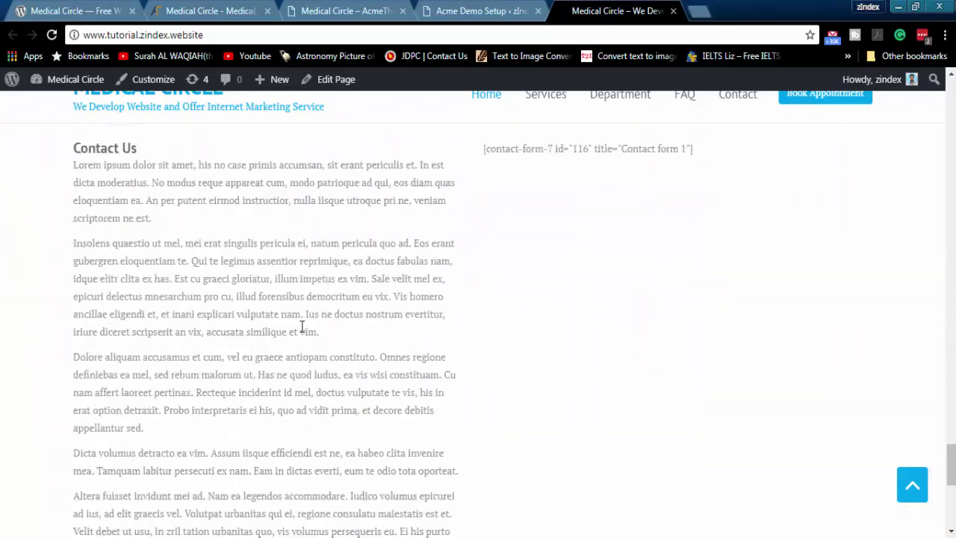
scroll(302, 326, down, 5)
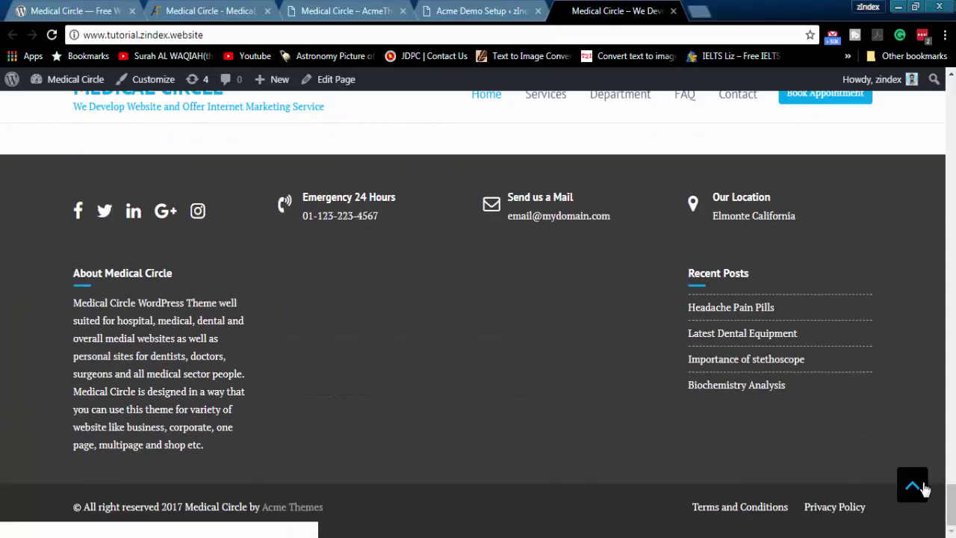
click(923, 485)
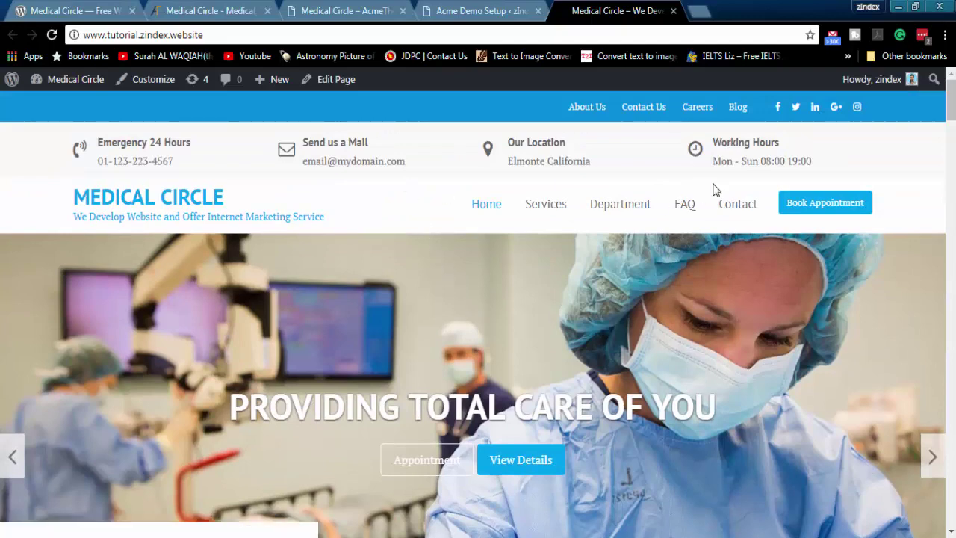
Open the home page in the page editor and review its content area, sidebar layout, excerpt and comments settings
click(340, 88)
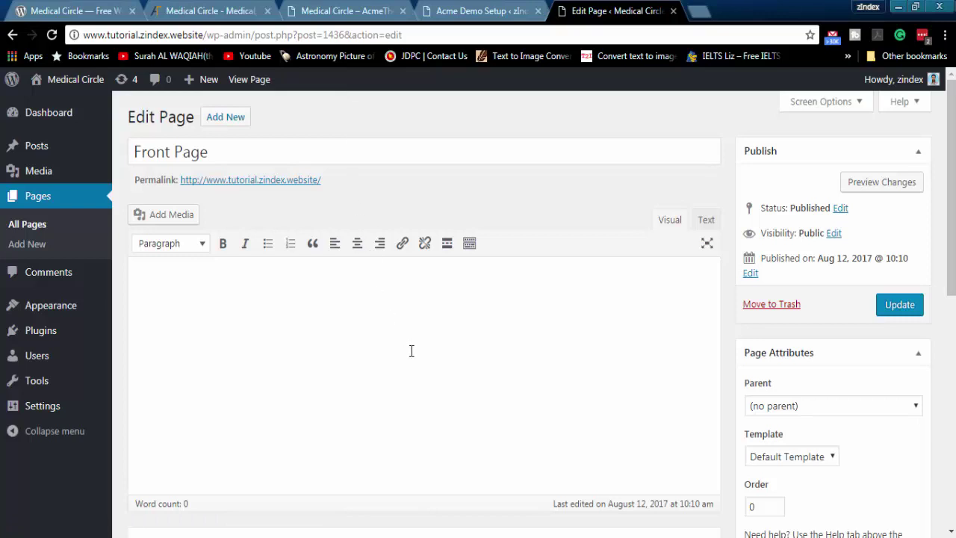
scroll(567, 350, down, 5)
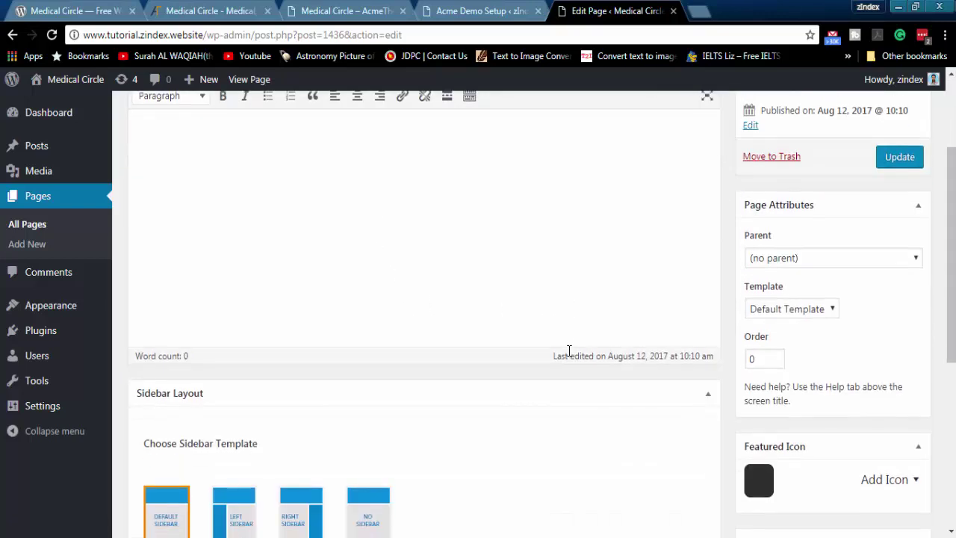
scroll(534, 357, down, 1)
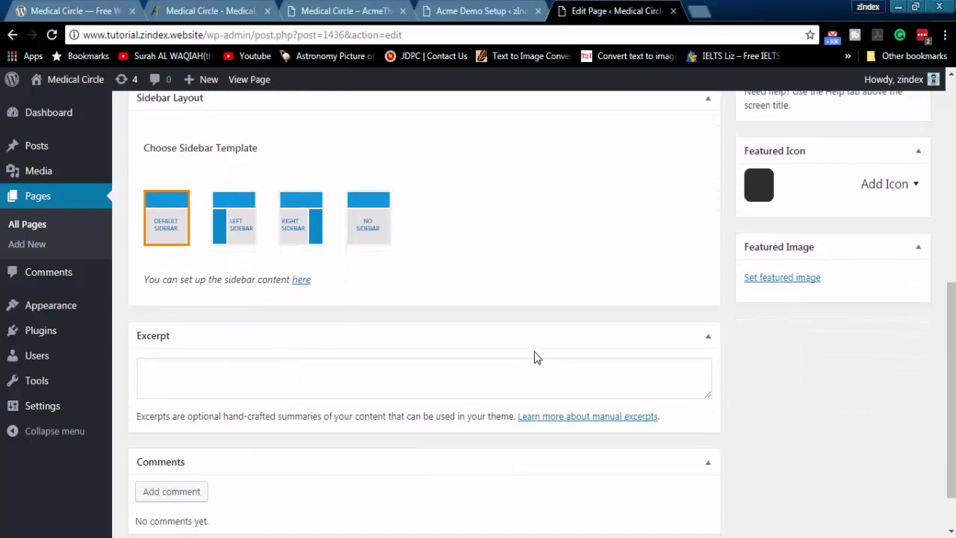
scroll(535, 358, down, 1)
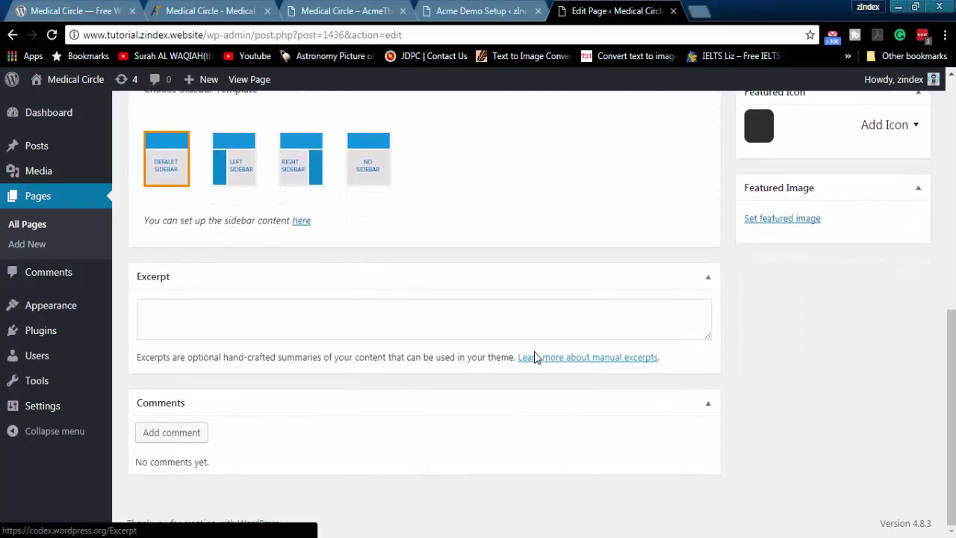
scroll(536, 352, up, 7)
scroll(536, 352, down, 3)
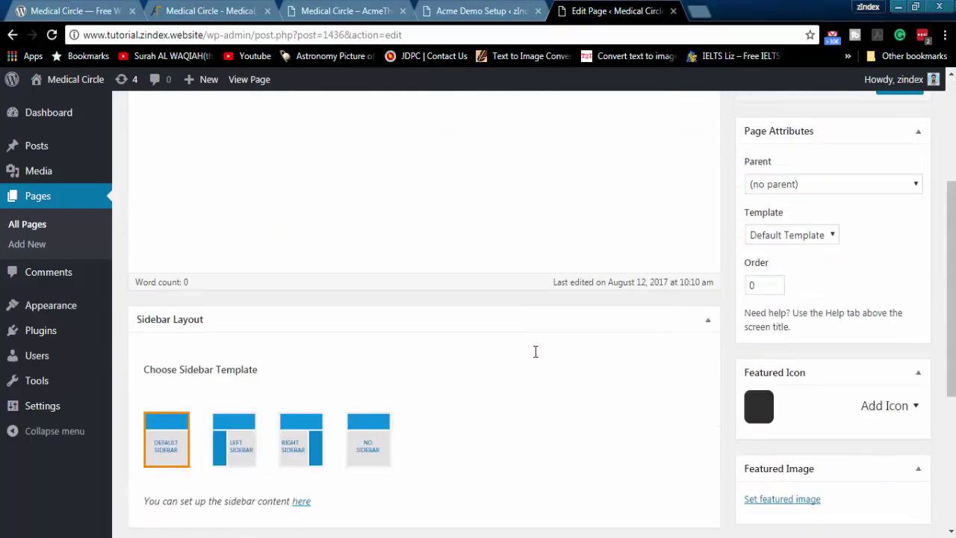
scroll(534, 351, up, 3)
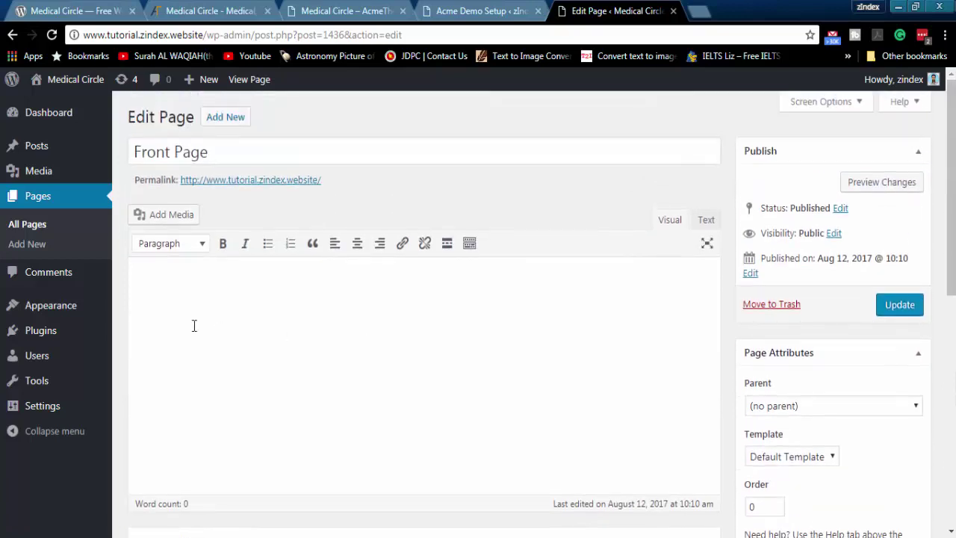
Open the theme Customizer's Site Identity section and set the site title to "zIndex Medical Center"
mouse_move(82, 312)
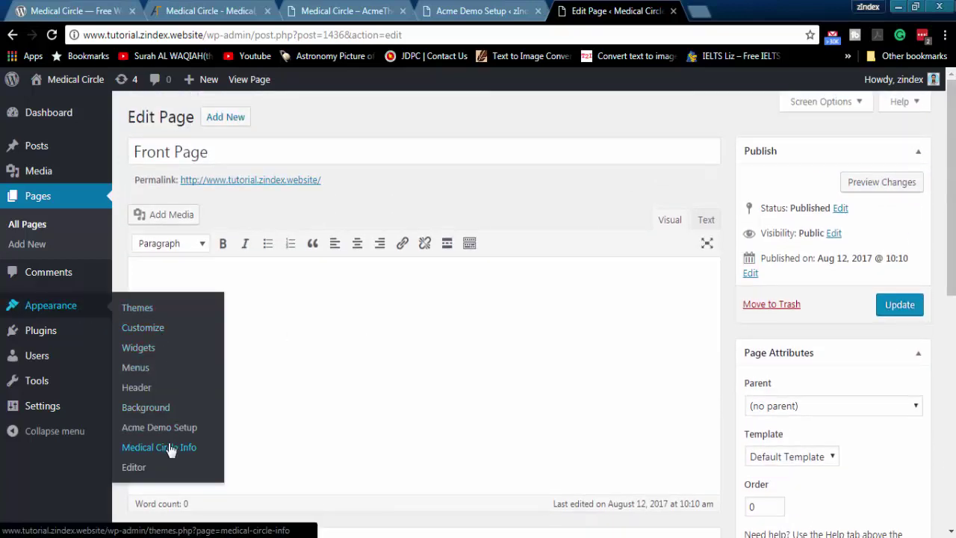
click(149, 333)
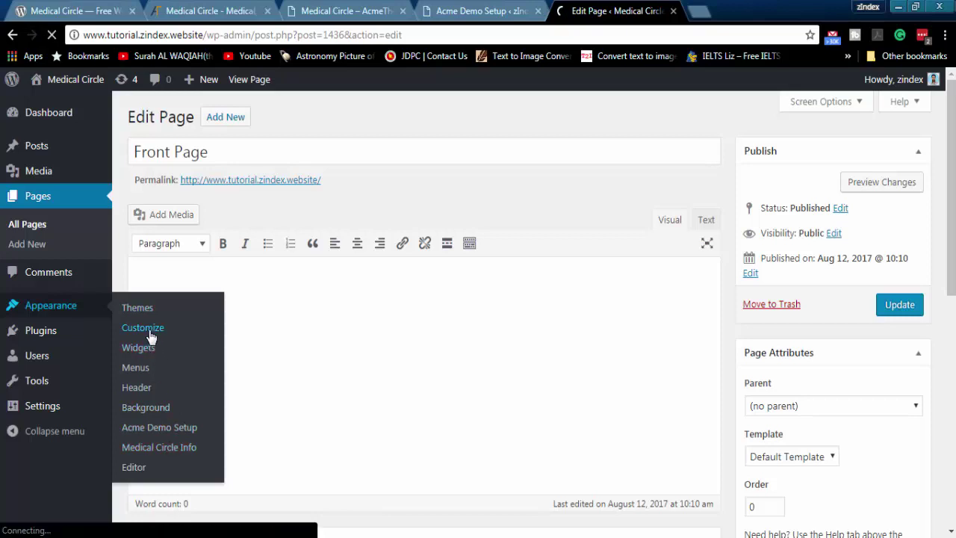
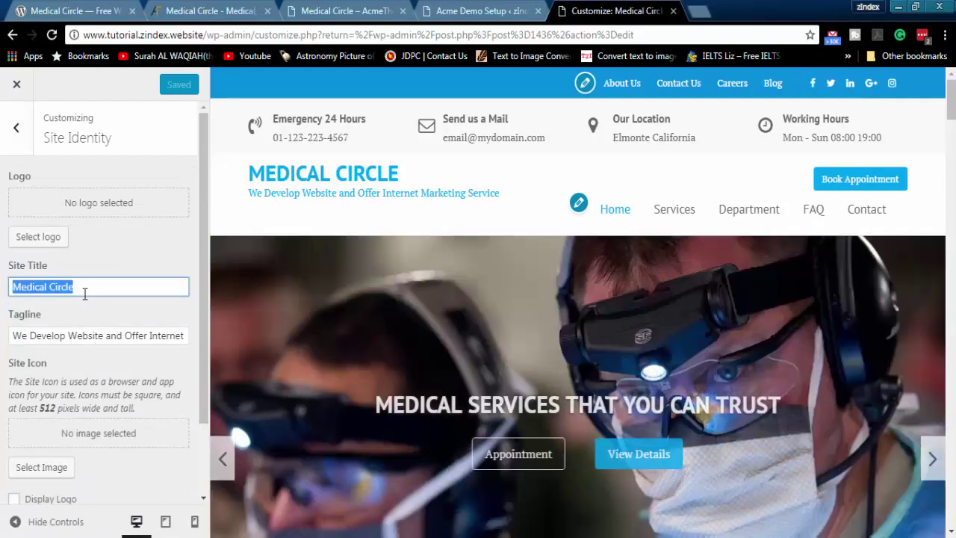
text(zindex)
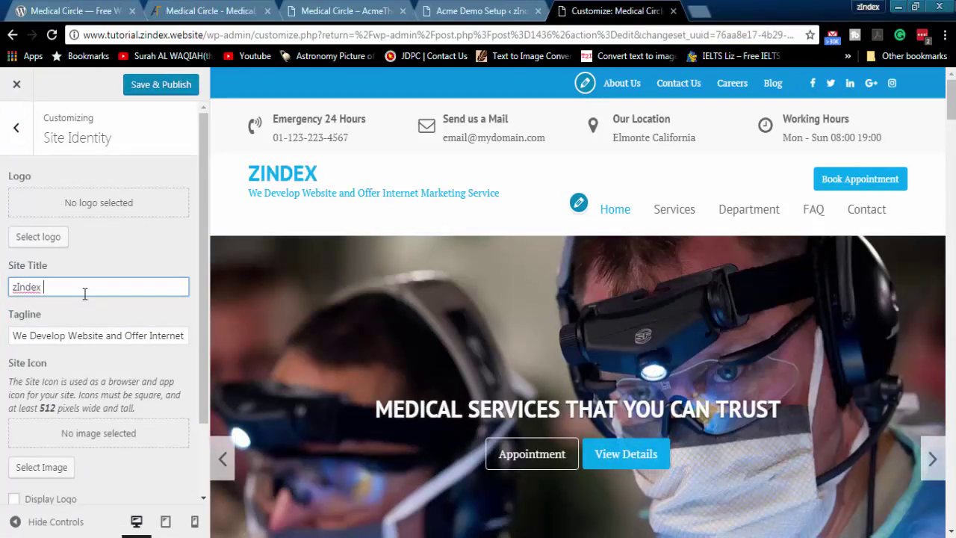
text( Medical Center)
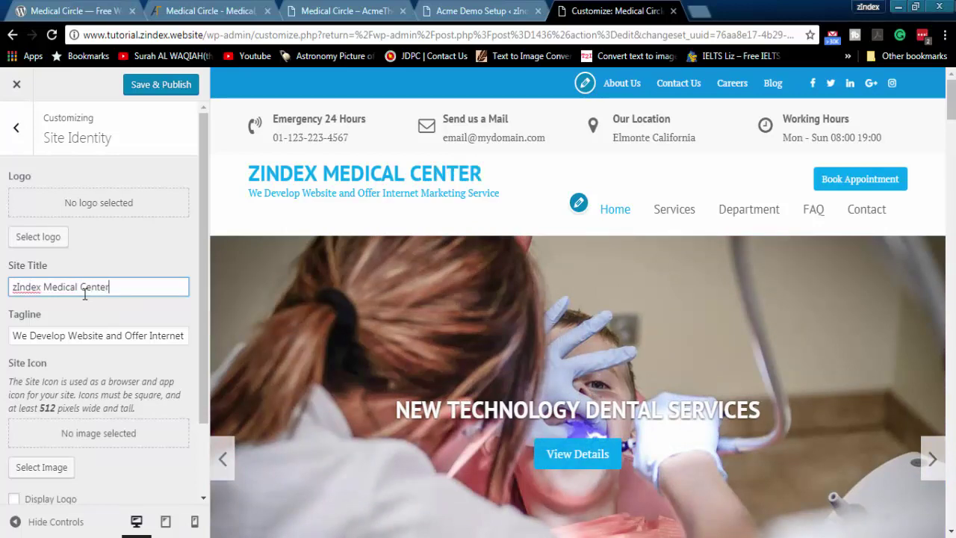
Replace the site tagline with "zindex medical Website"
click(75, 335)
key(ctrl+a)
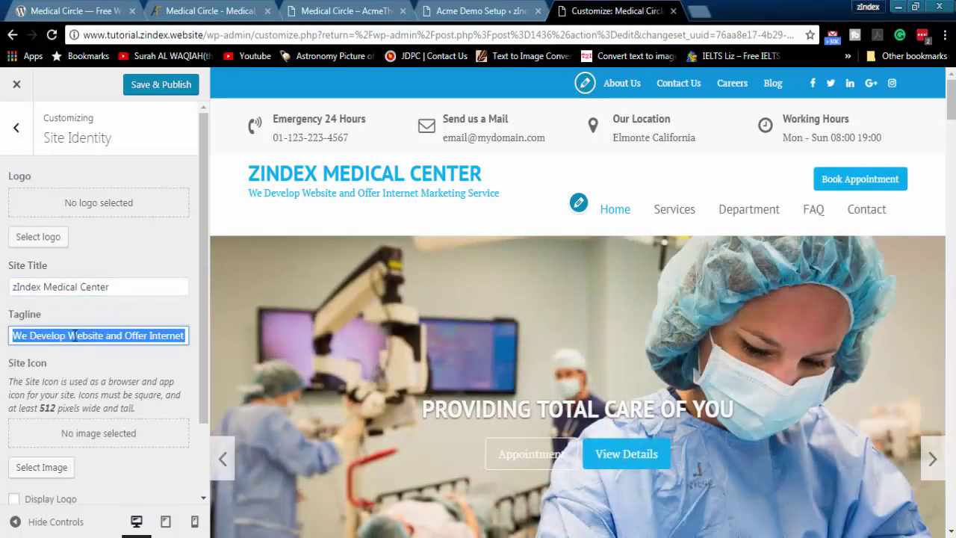
text(zinde)
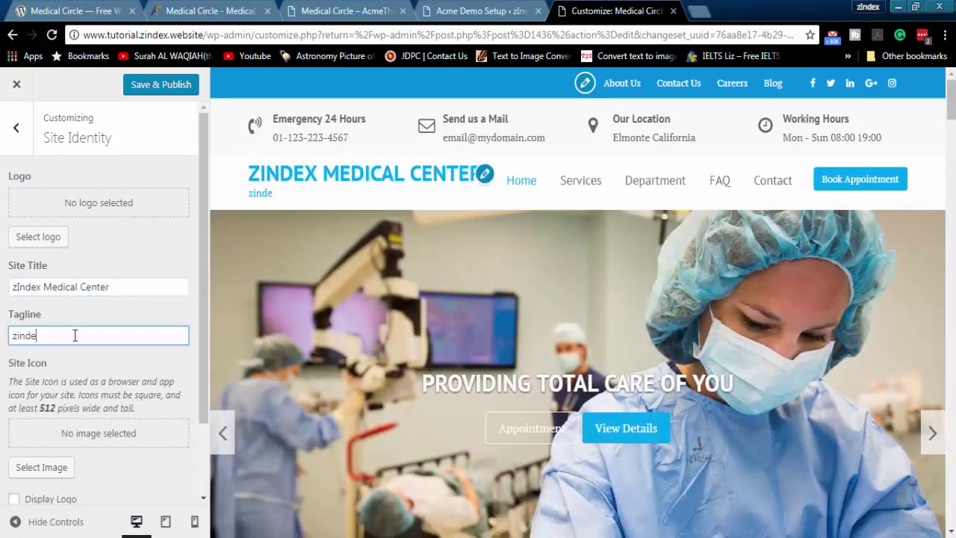
text(x Web)
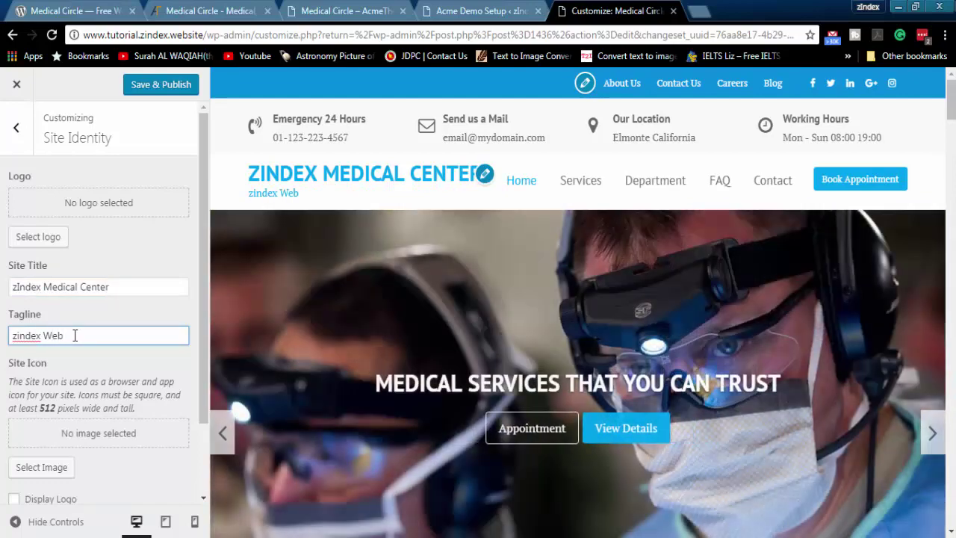
key(BackSpace)
key(BackSpace)
key(BackSpace)
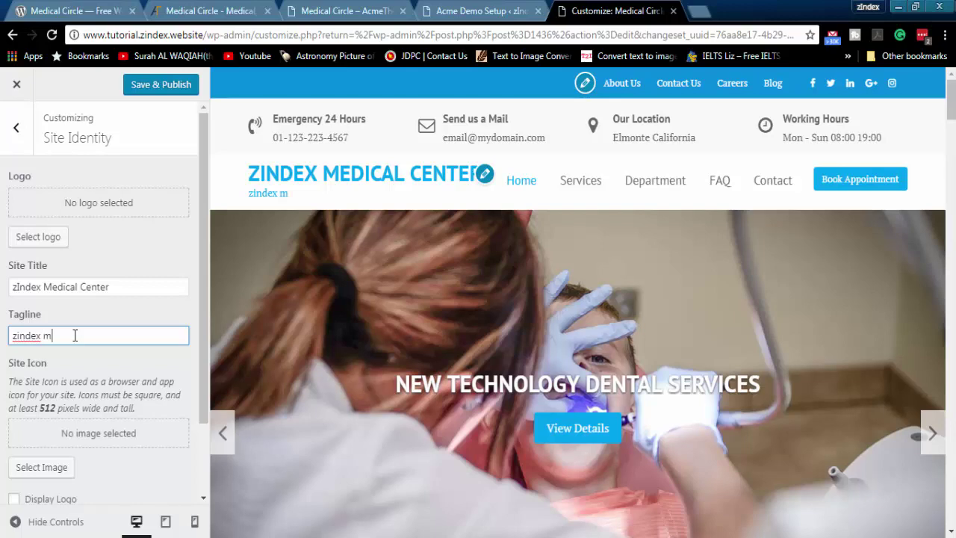
text(medical)
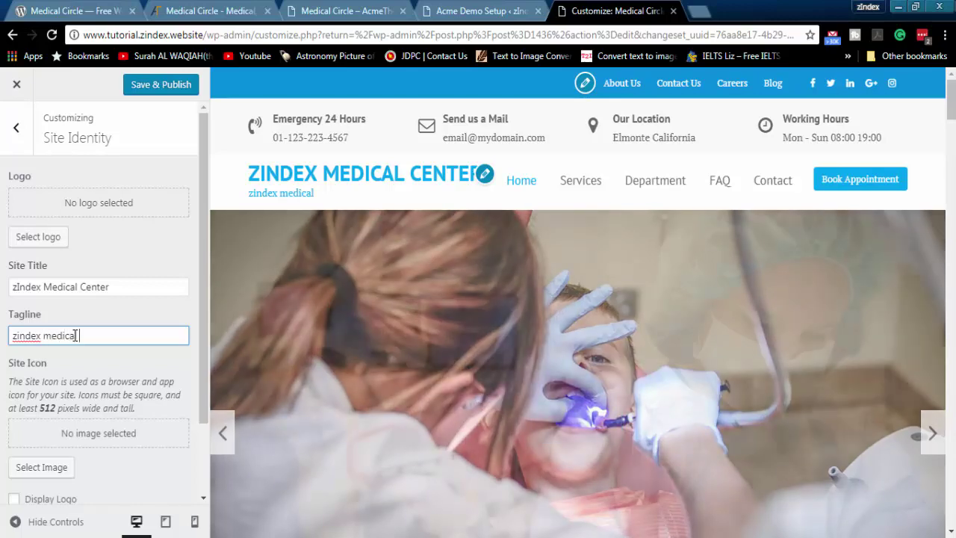
text( Website)
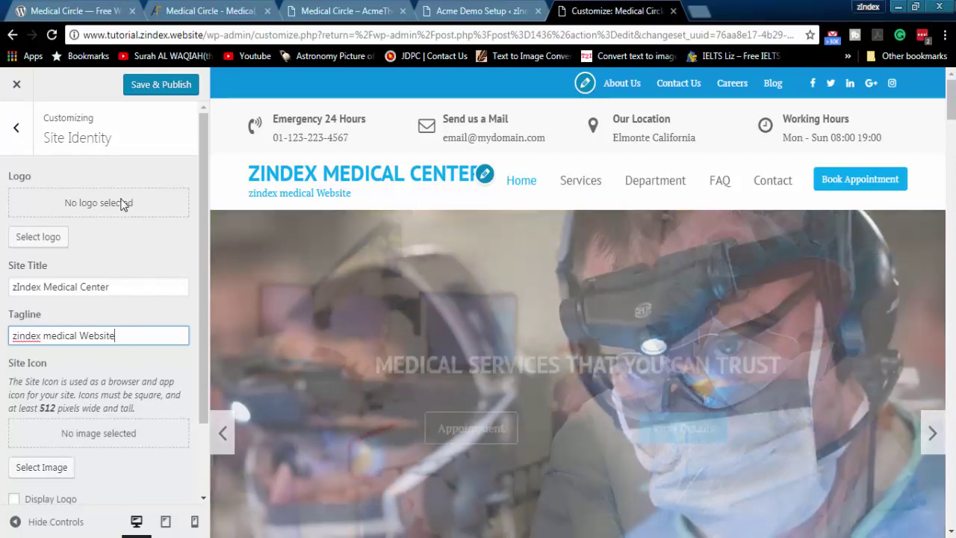
Check the site icon and display options, then save and publish the site identity changes and return to the Customizer overview
scroll(105, 298, down, 1)
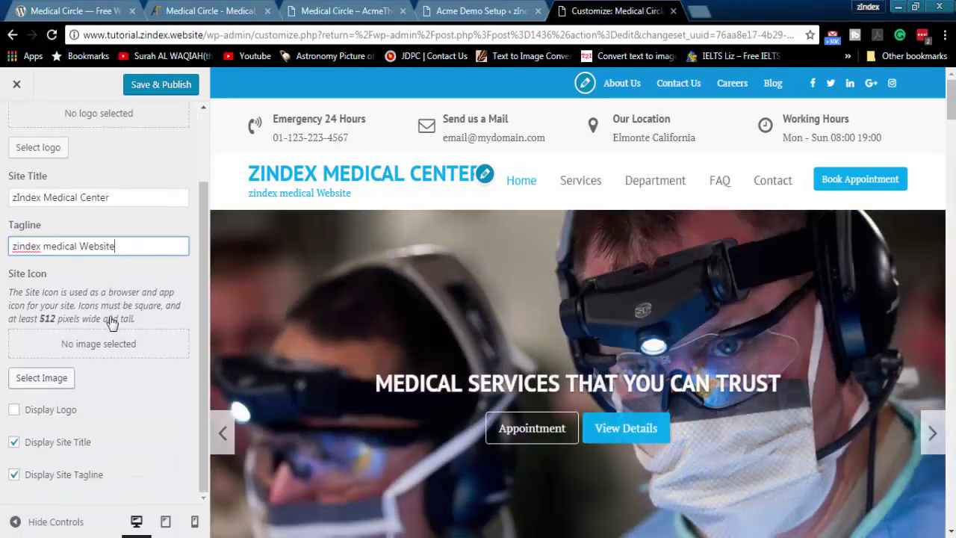
scroll(110, 321, up, 2)
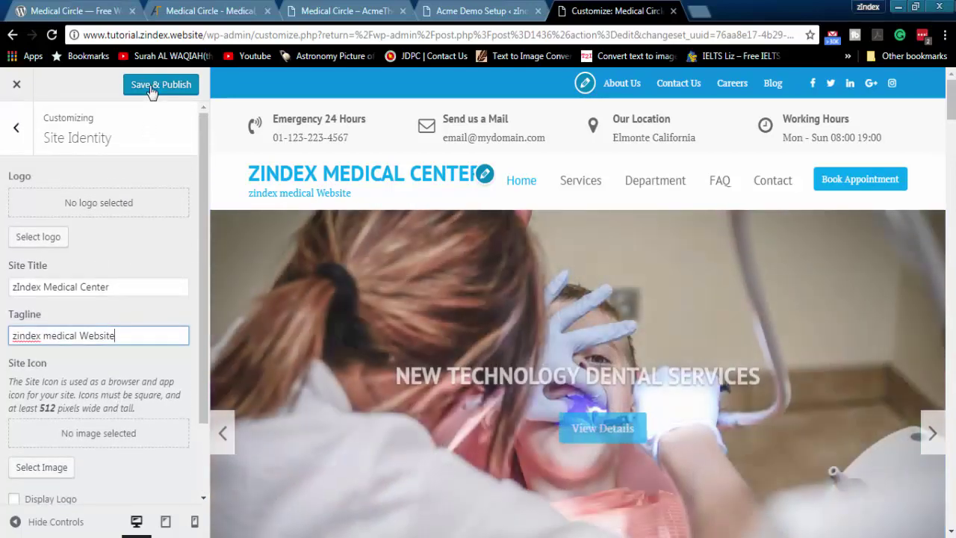
click(152, 86)
click(20, 130)
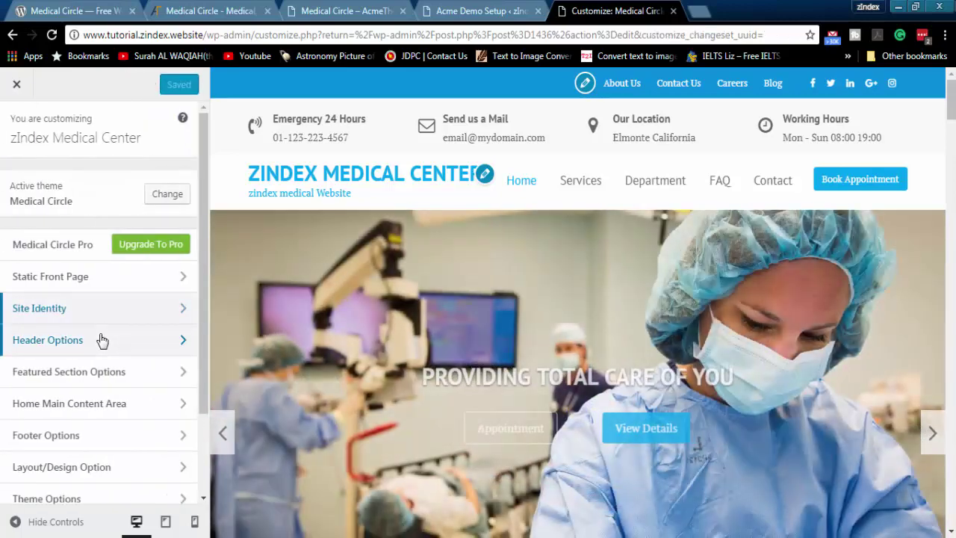
Review the Header Top settings for menu, news and social display within the Header Options, and return to the Header Options list
click(100, 340)
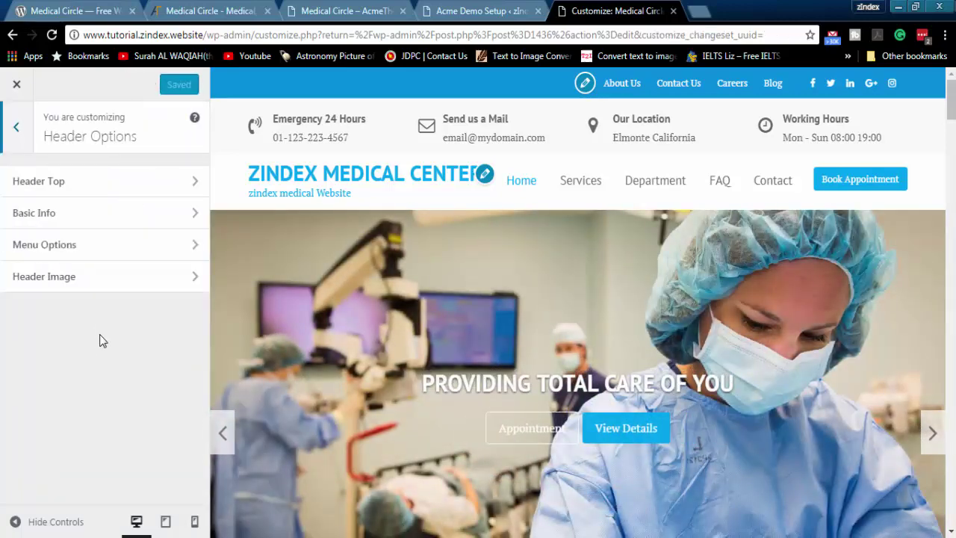
click(85, 192)
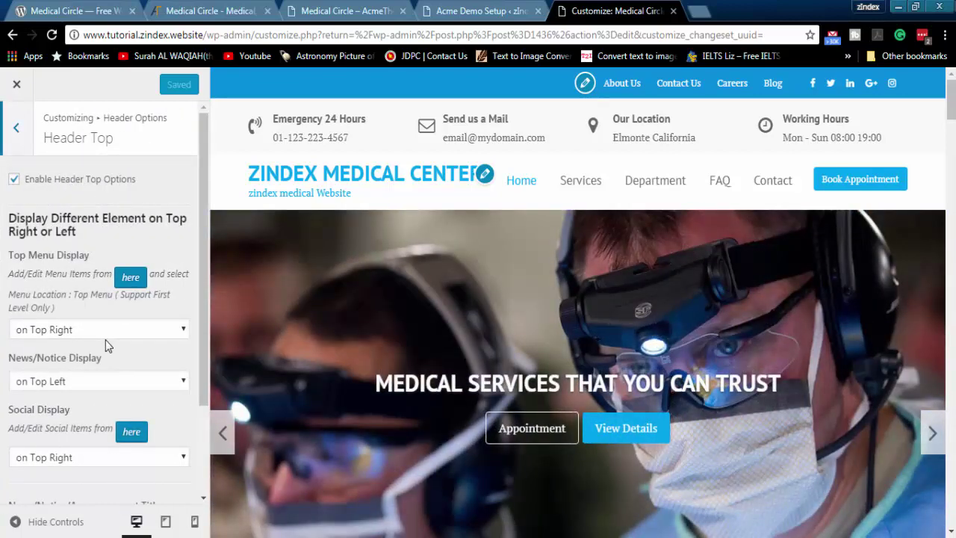
scroll(105, 340, down, 3)
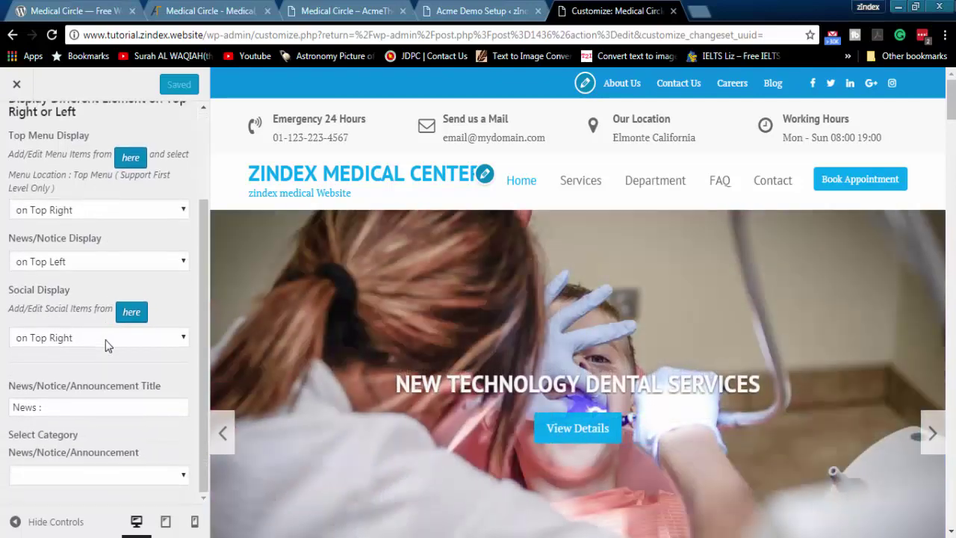
scroll(106, 340, up, 2)
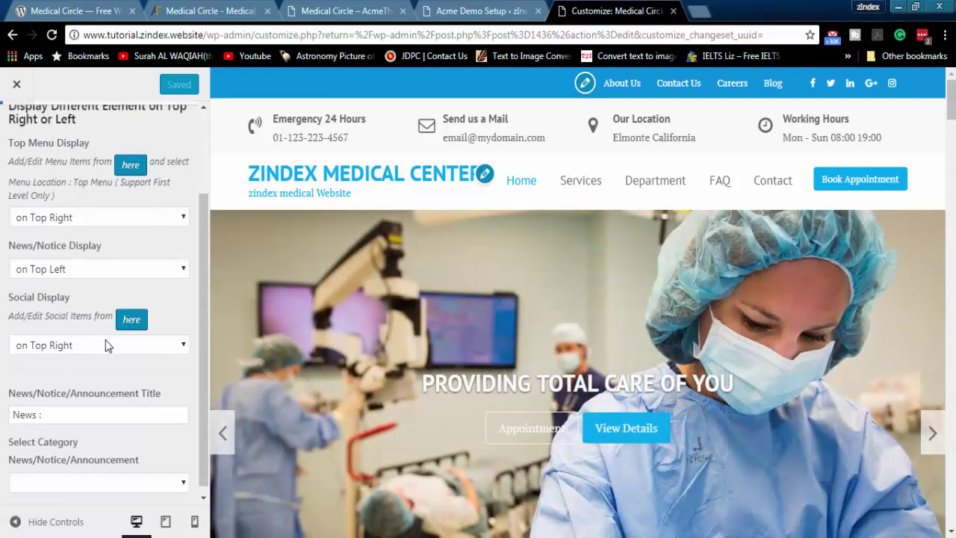
scroll(93, 319, up, 1)
click(20, 129)
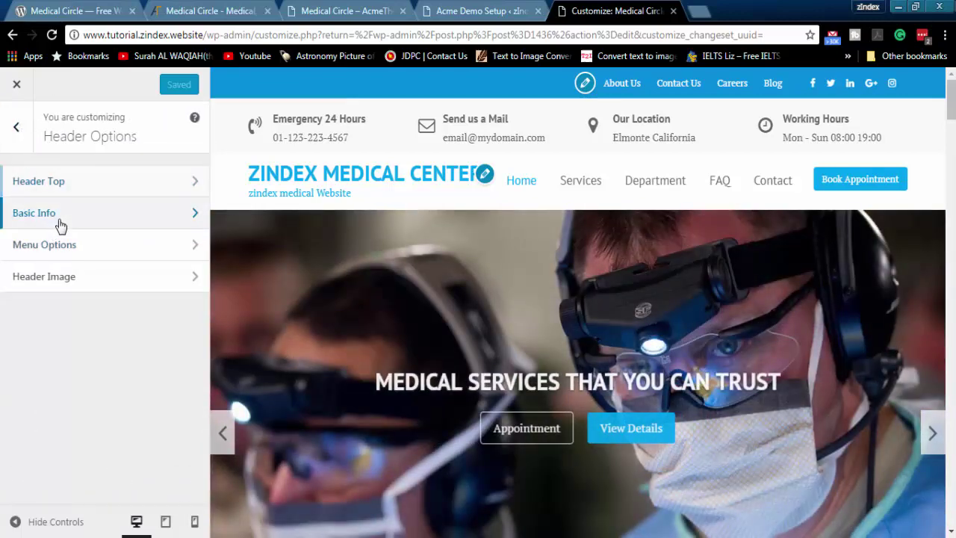
Set the First Info title to "Call Us" in the header's Basic Info and check it in the preview
click(60, 224)
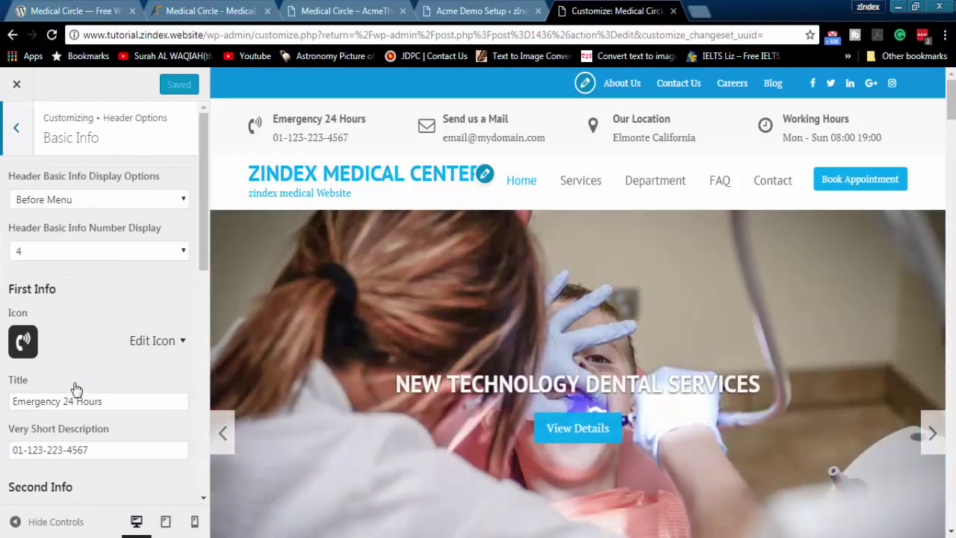
scroll(100, 396, down, 1)
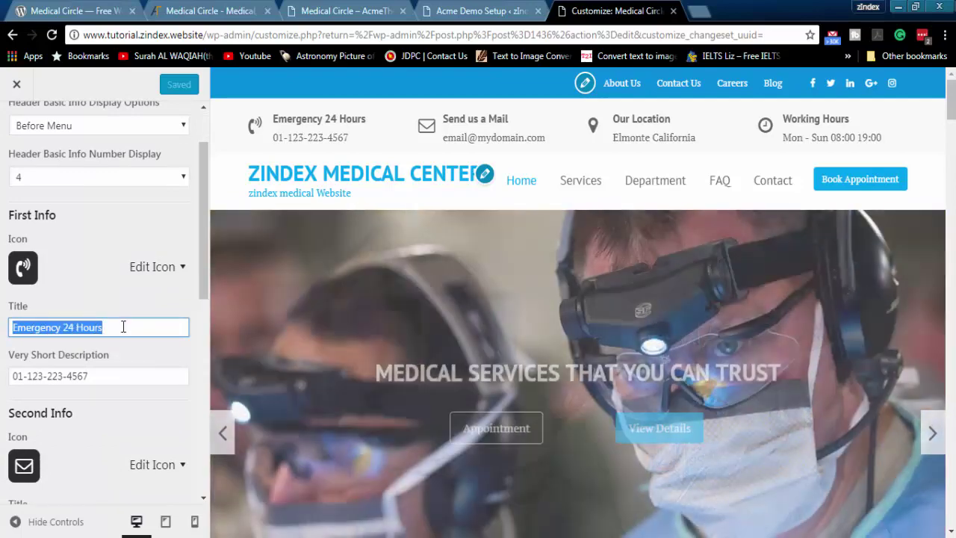
text(Ca)
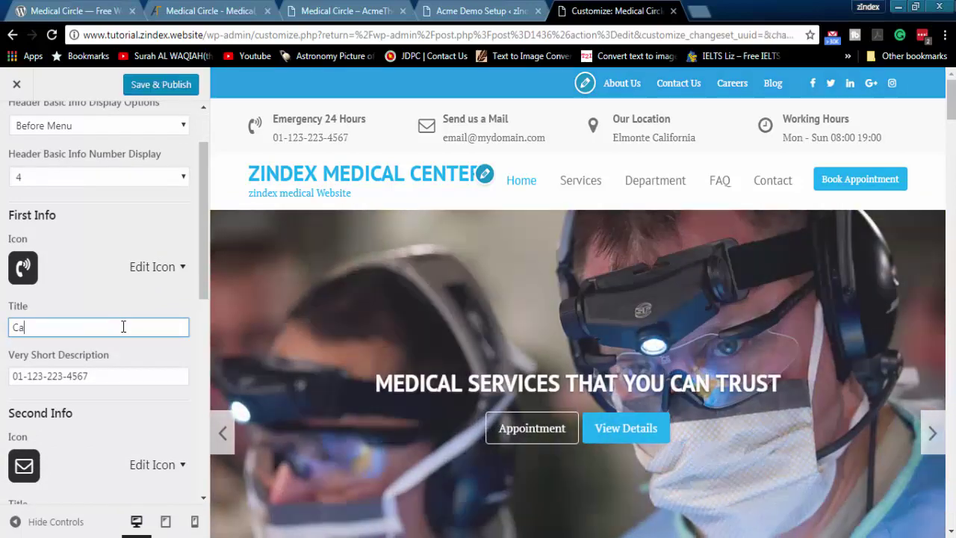
text(ll Us)
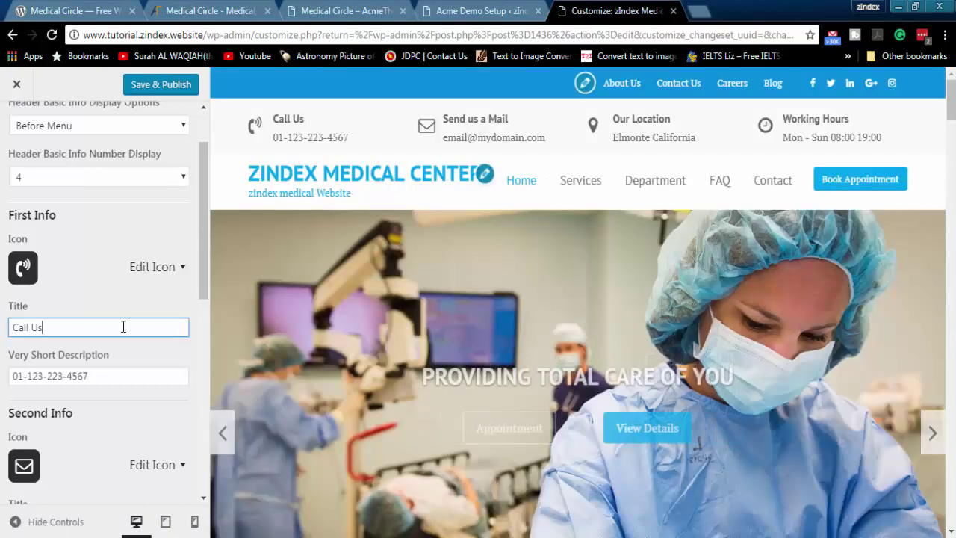
drag(308, 118, 272, 120)
Set the Second Info title to "Message us" and replace the name before the @ in its e-mail description with "zindex"
scroll(182, 288, down, 2)
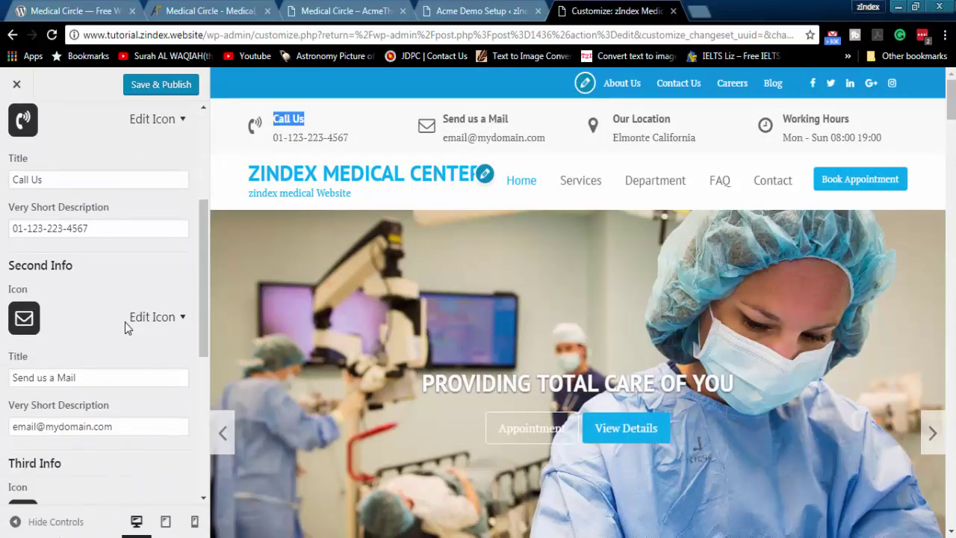
click(94, 371)
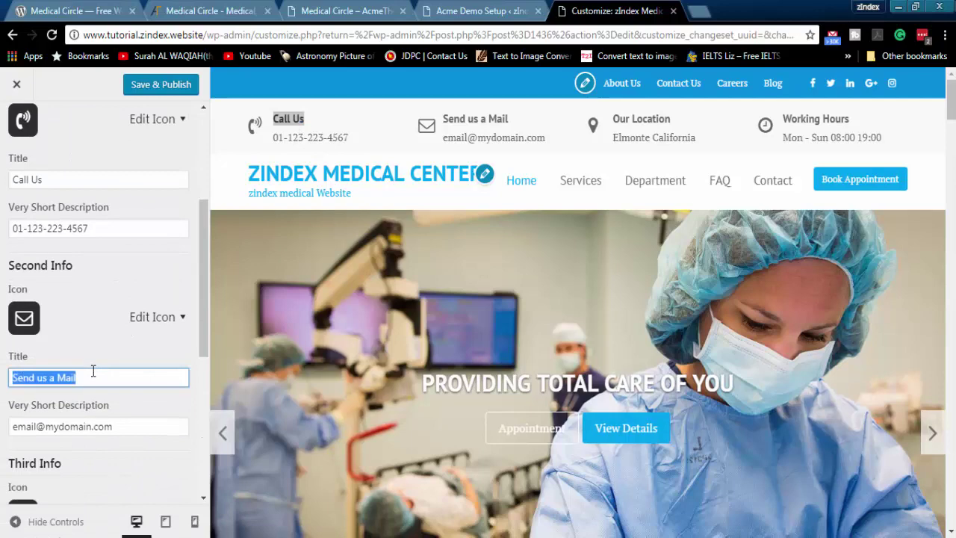
text(Message )
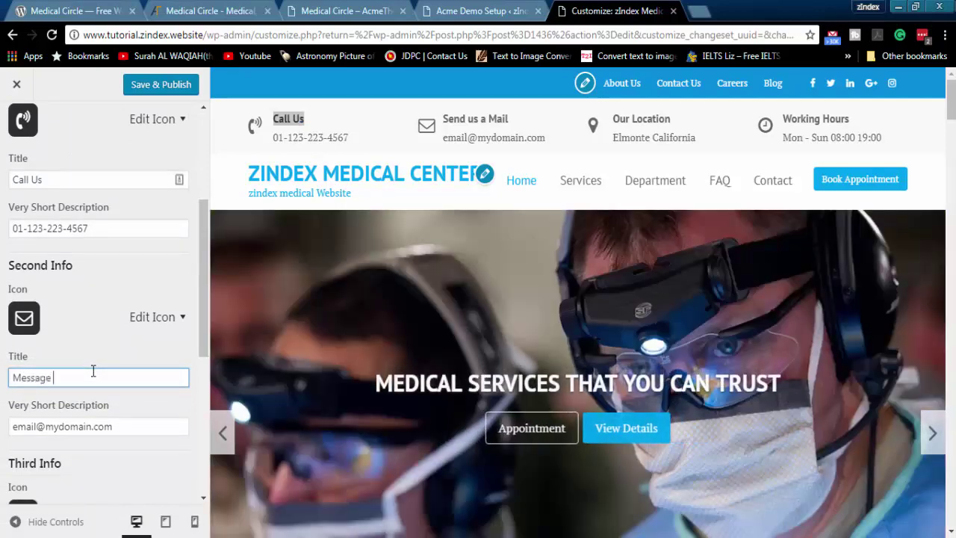
text(us)
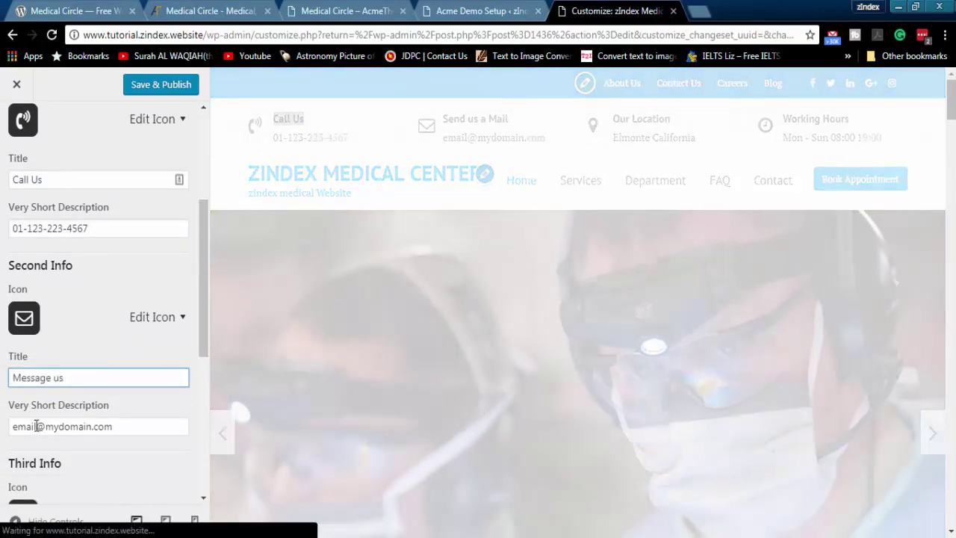
double_click(19, 426)
text(z)
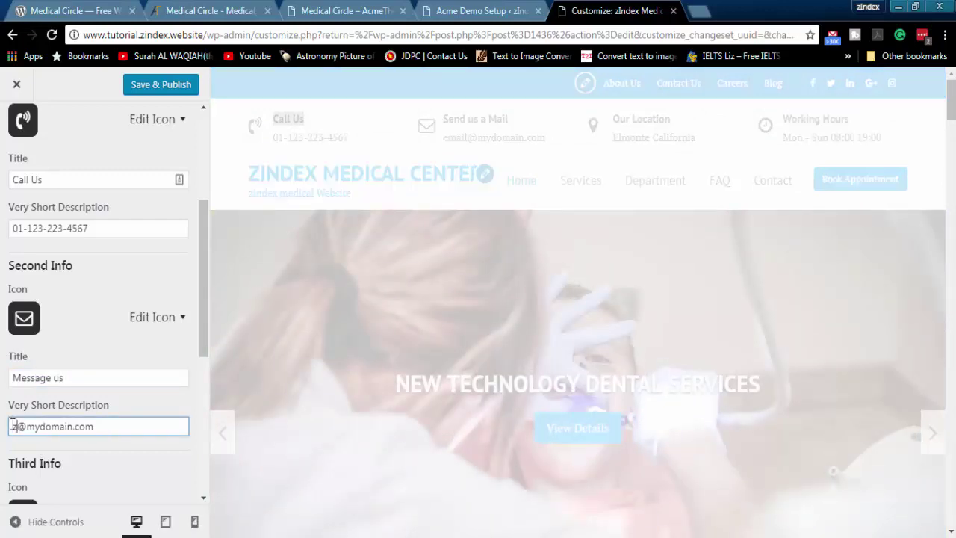
text(index)
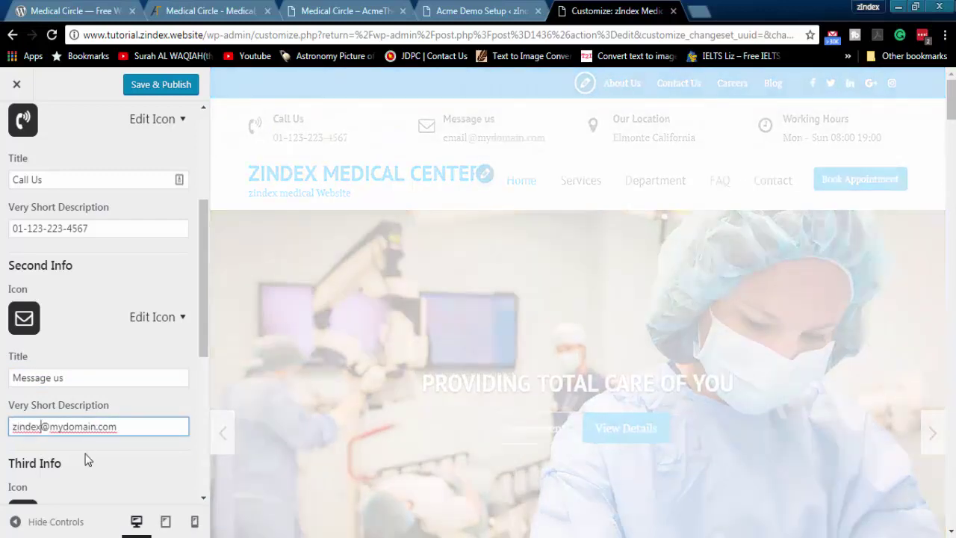
Set the Forth Info description to "Mon - Sun 08:00 18:00" and check the working hours in the preview
scroll(86, 459, down, 3)
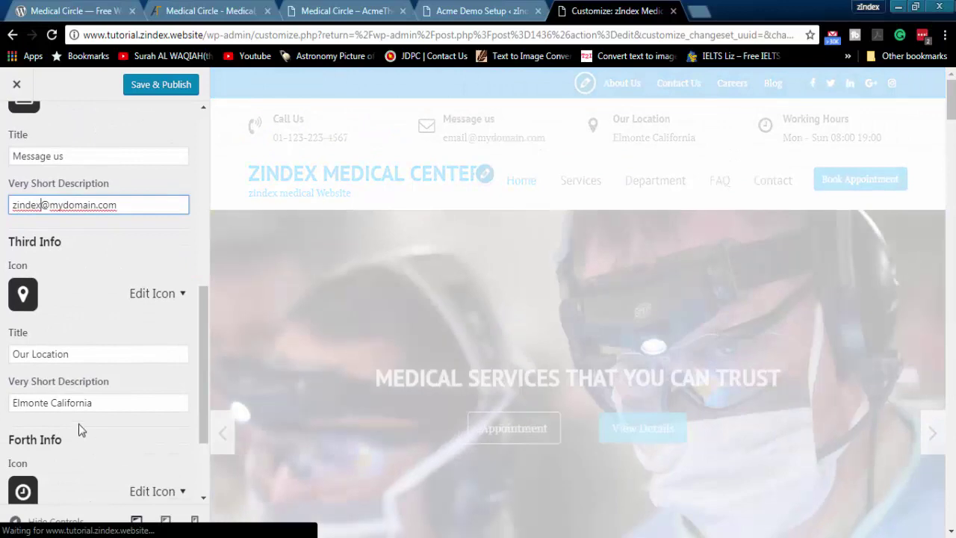
scroll(96, 423, down, 2)
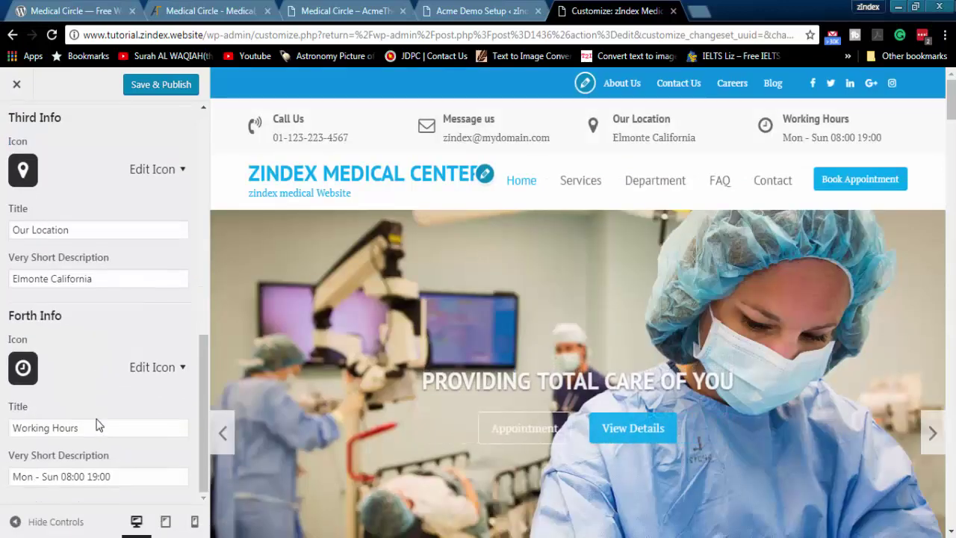
click(104, 476)
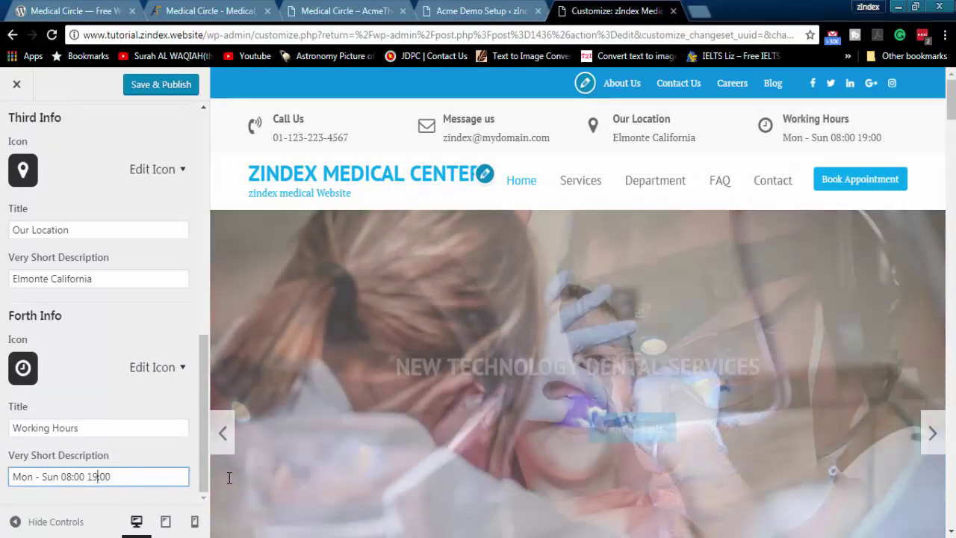
key(BackSpace)
text(8)
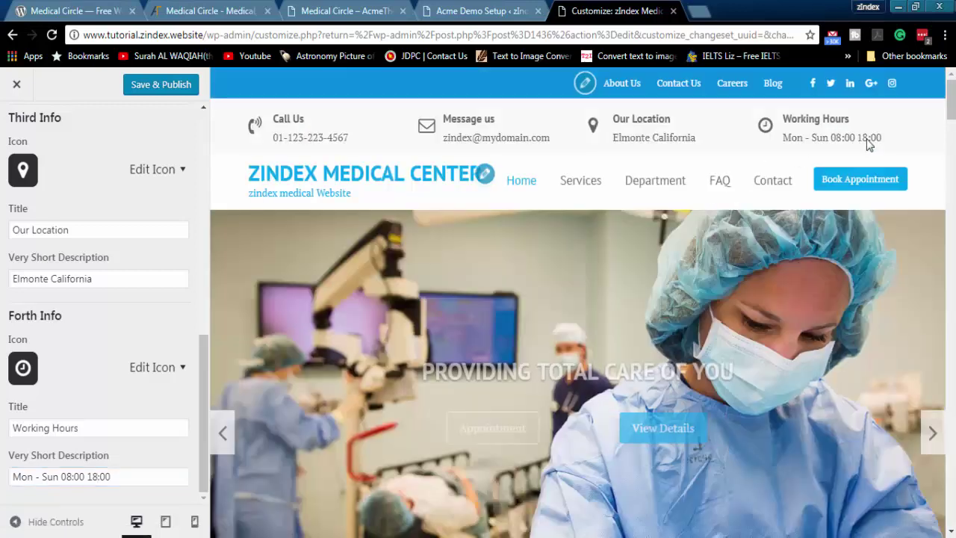
drag(882, 139, 805, 144)
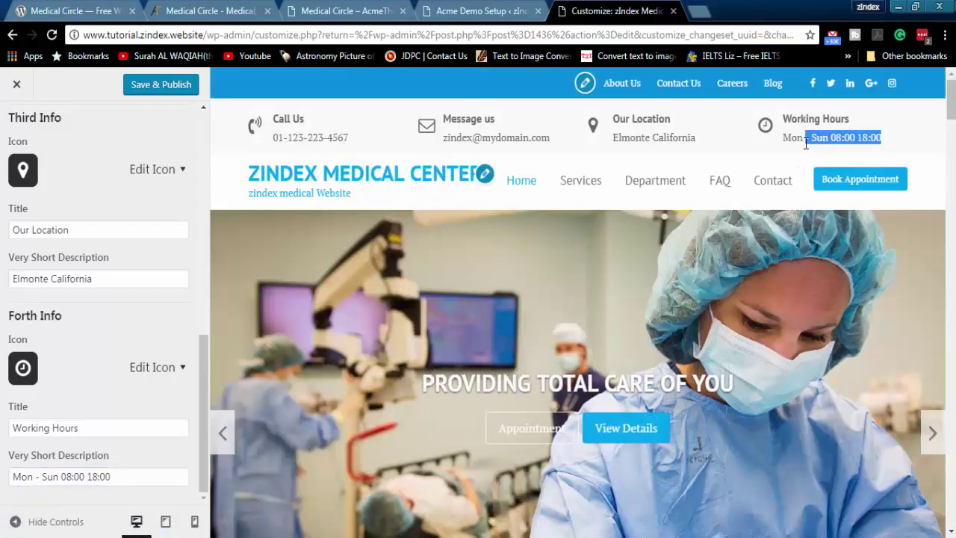
Save and publish the Basic Info changes, and return to the Header Options list
click(151, 88)
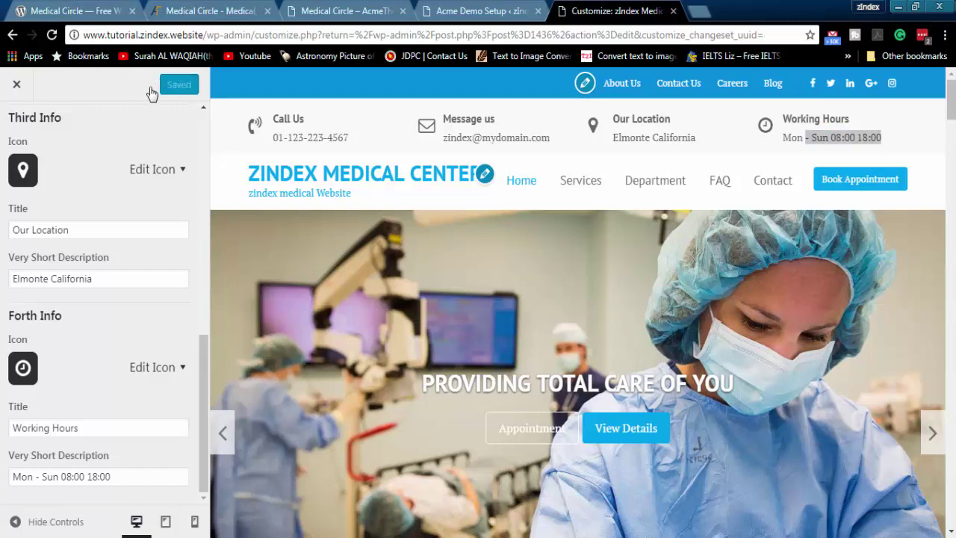
scroll(96, 177, up, 2)
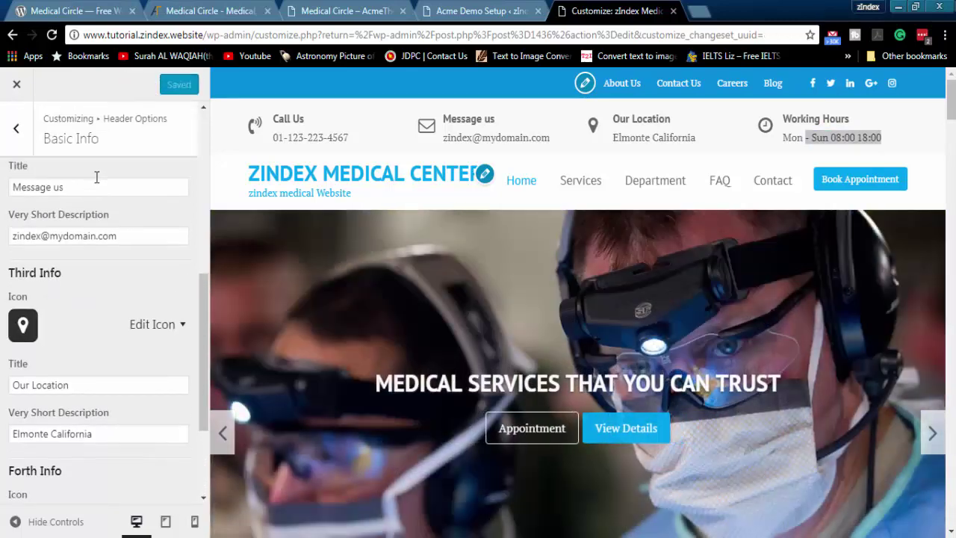
scroll(97, 177, up, 5)
click(18, 133)
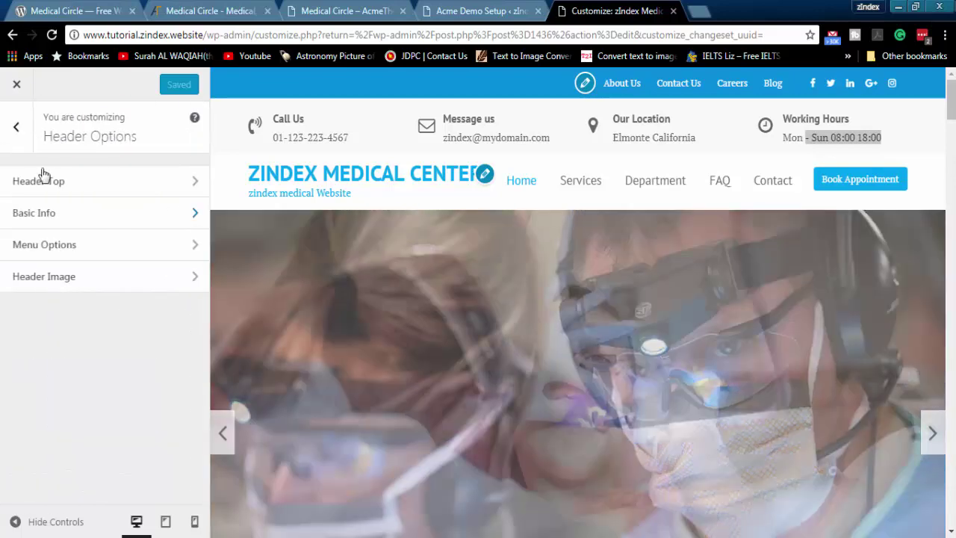
Open the header's Menu Options and try the page preview with the sticky menu enabled and disabled
click(58, 249)
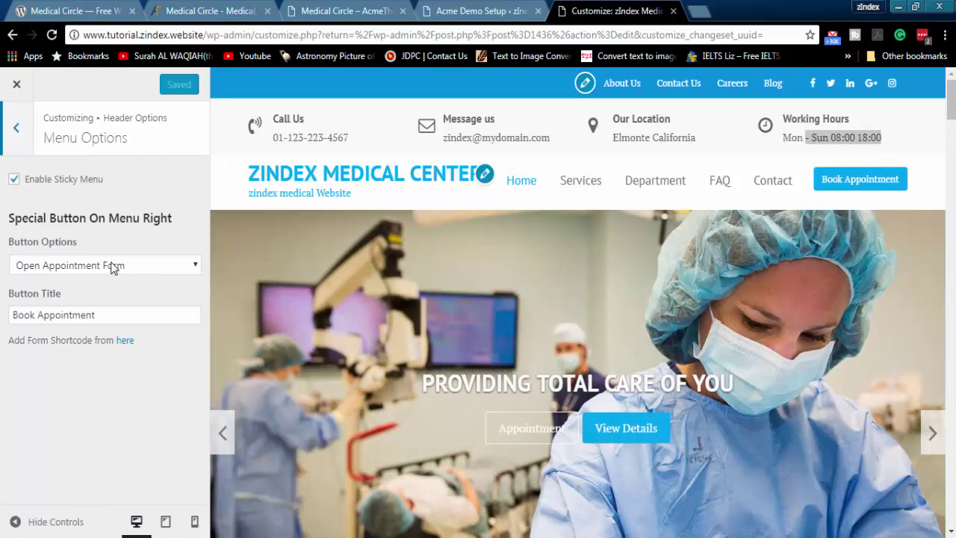
scroll(588, 251, down, 4)
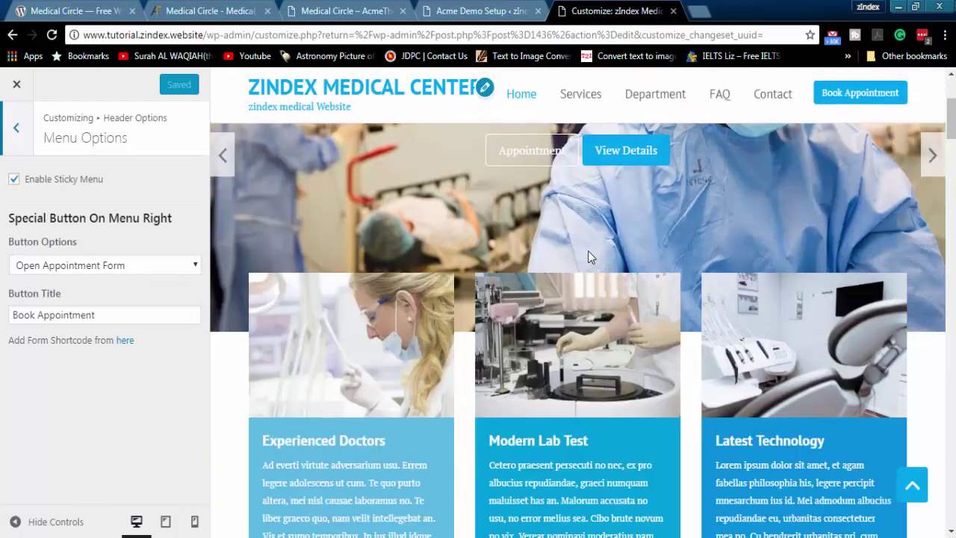
click(14, 181)
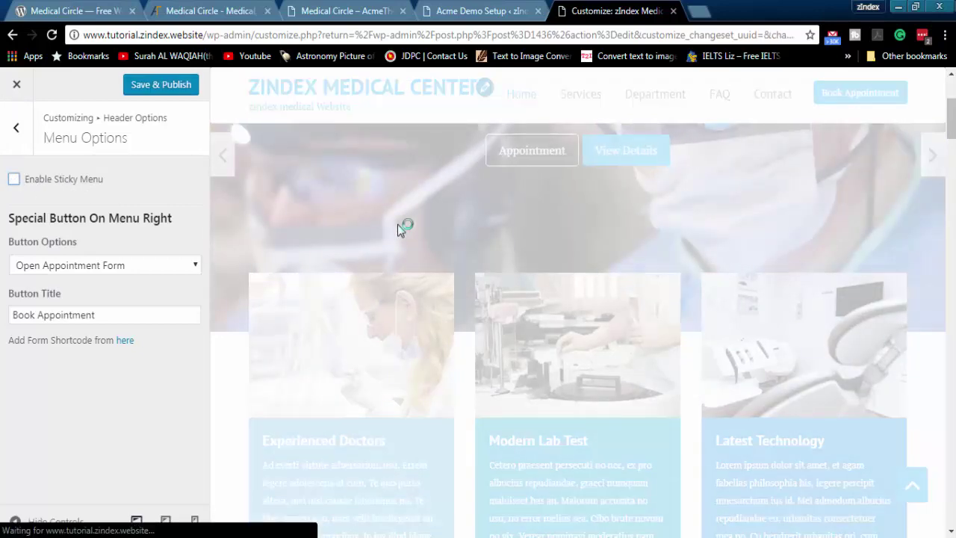
scroll(397, 224, down, 3)
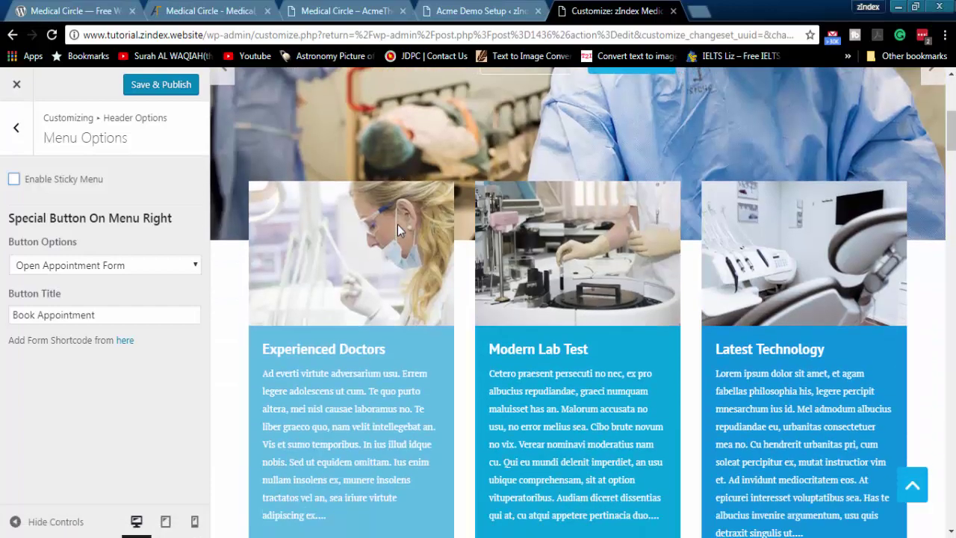
scroll(397, 224, up, 5)
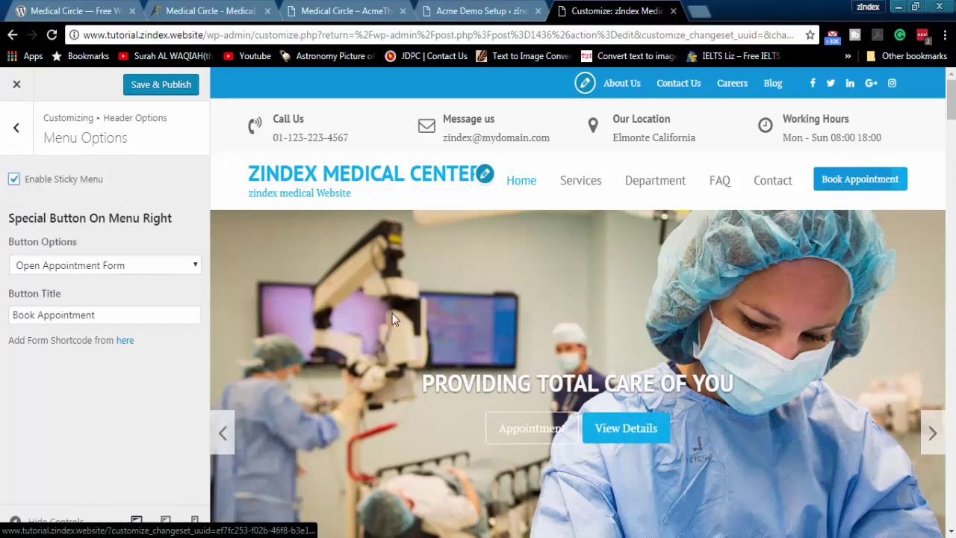
Try the Disable option for the special menu button, check the preview, and restore Open Appointment Form
click(80, 270)
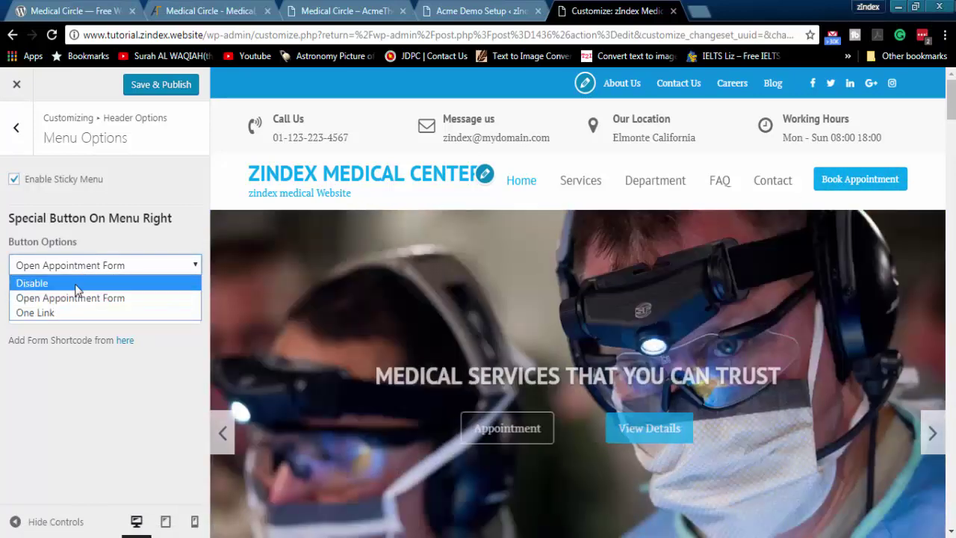
click(78, 286)
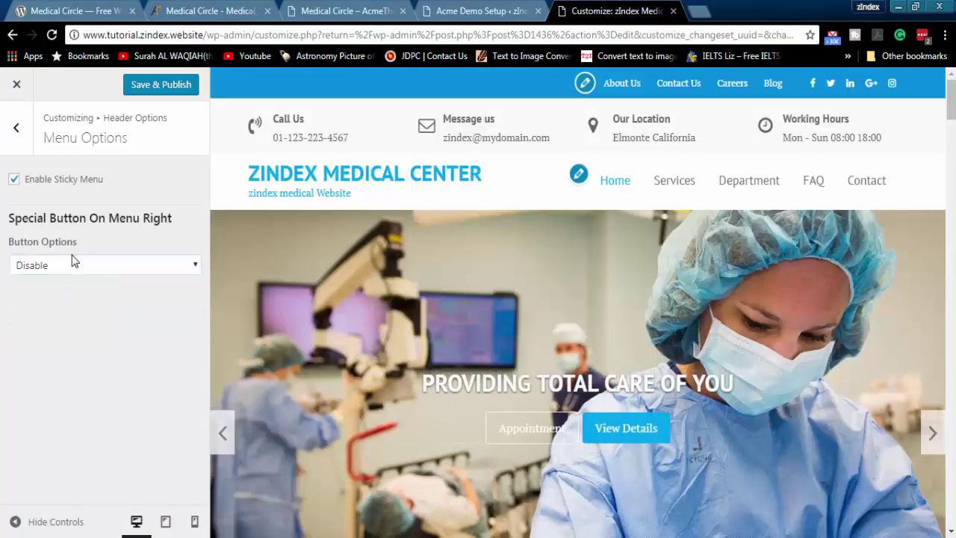
click(73, 258)
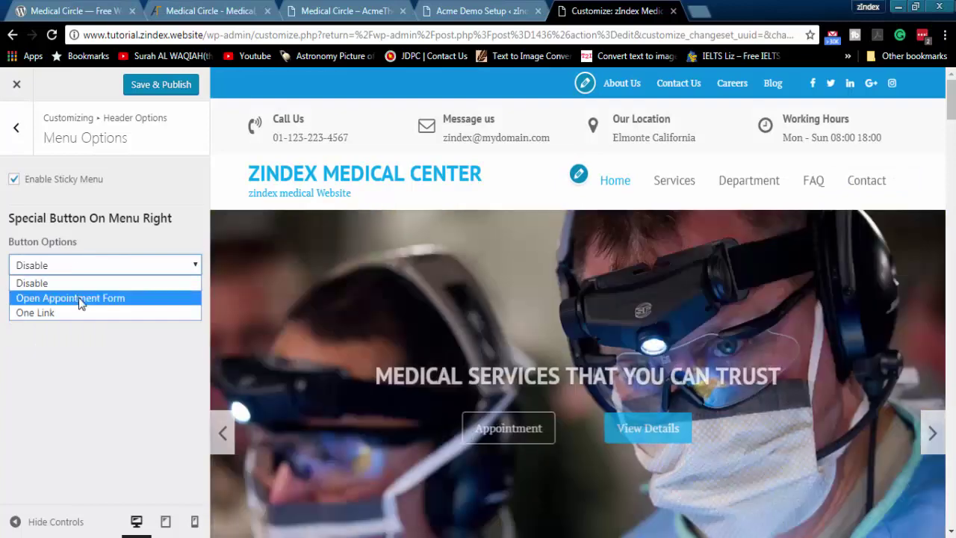
click(79, 298)
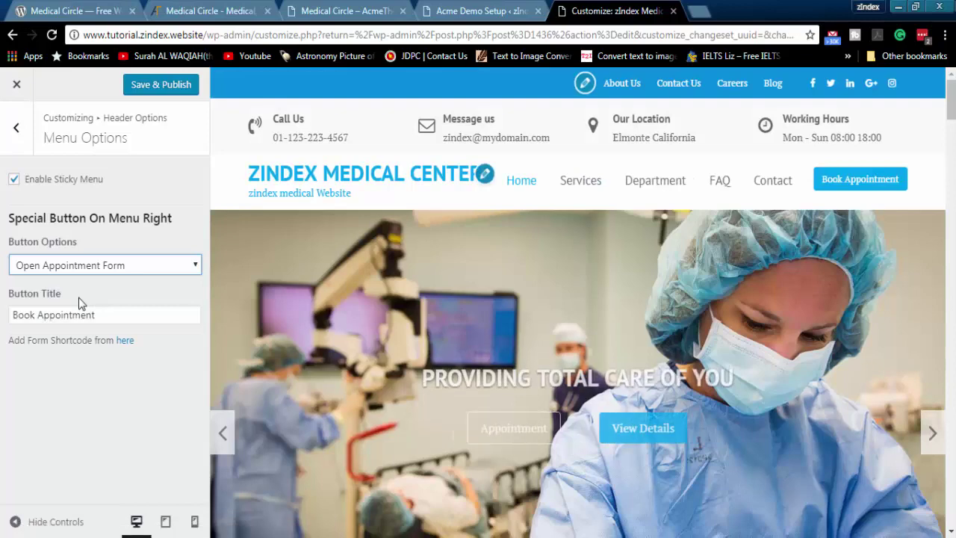
Open the special menu button's title for editing
click(107, 319)
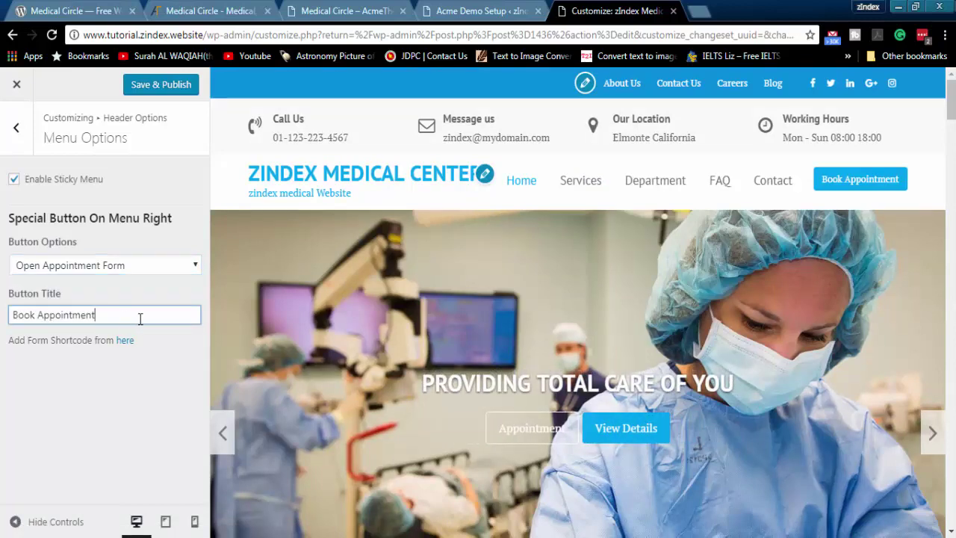